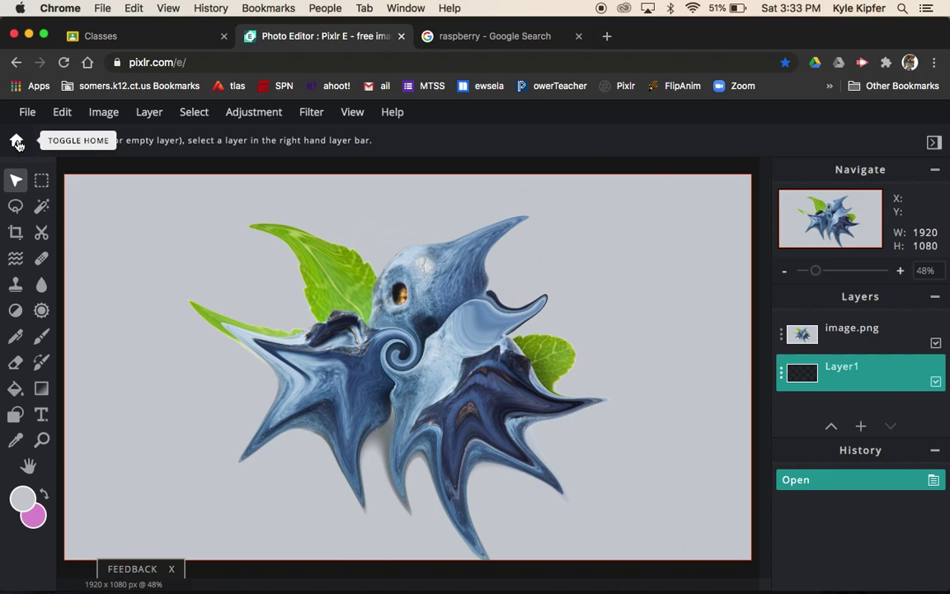
Create a blank Full HD 1920×1080 image named 'liquify'.
click(17, 144)
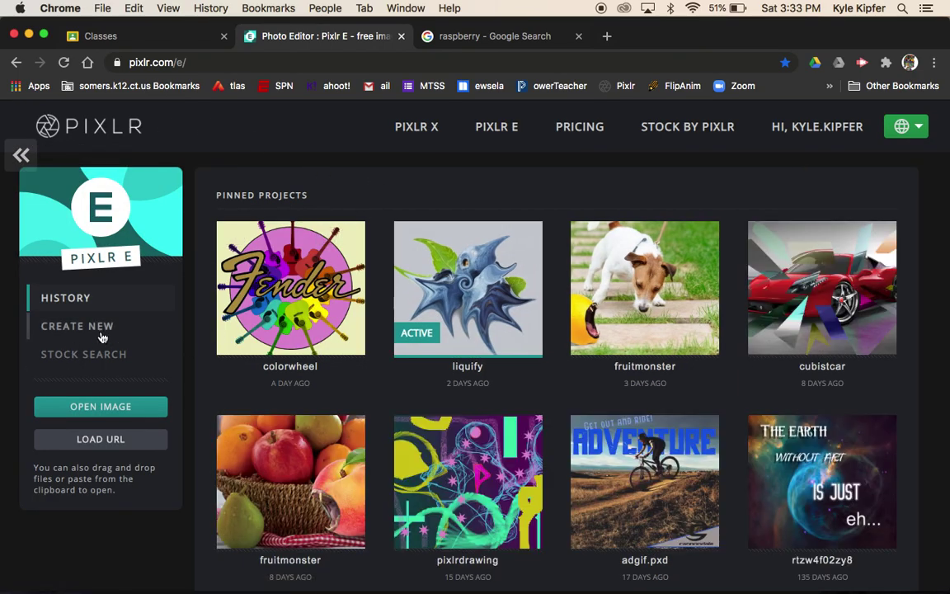
click(103, 328)
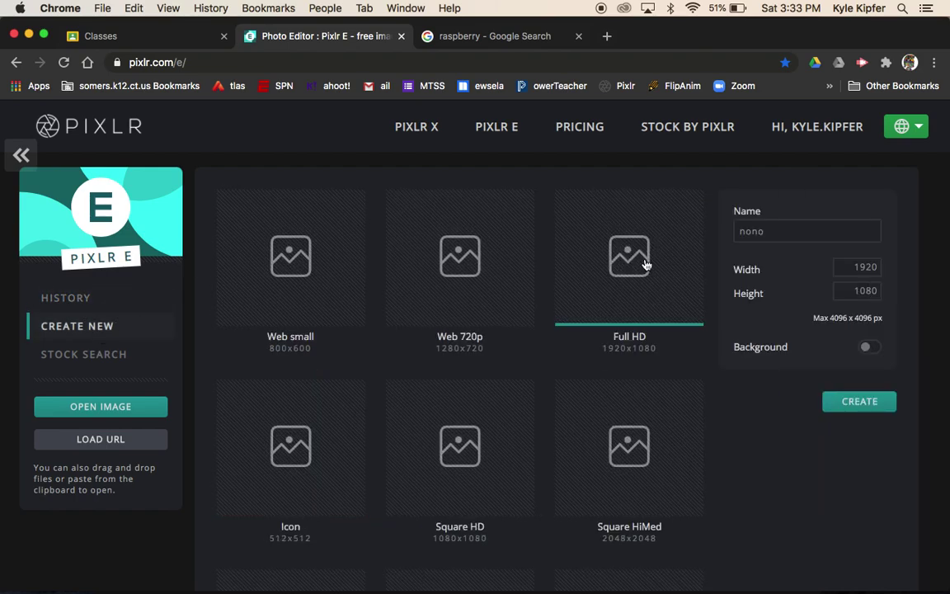
double_click(780, 231)
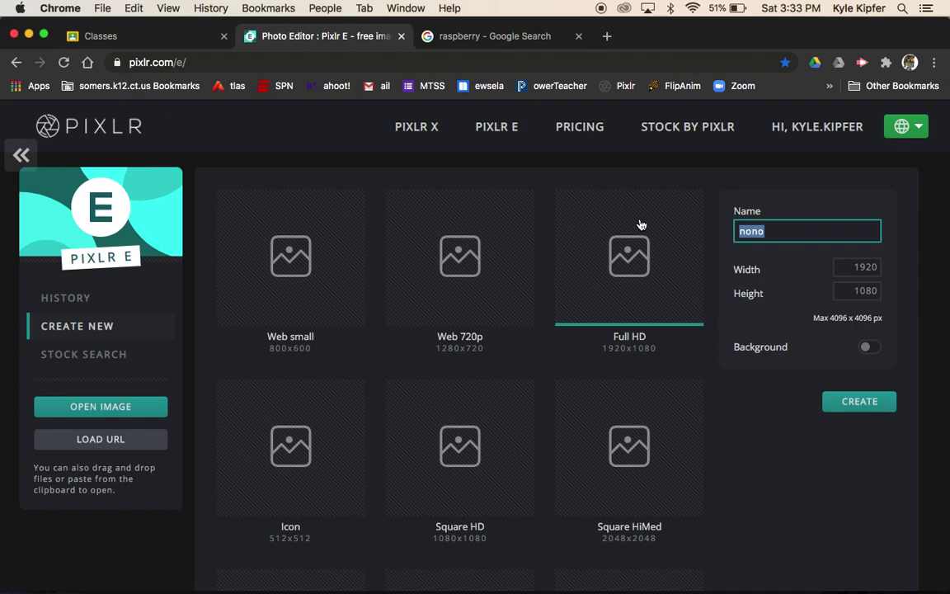
text(l)
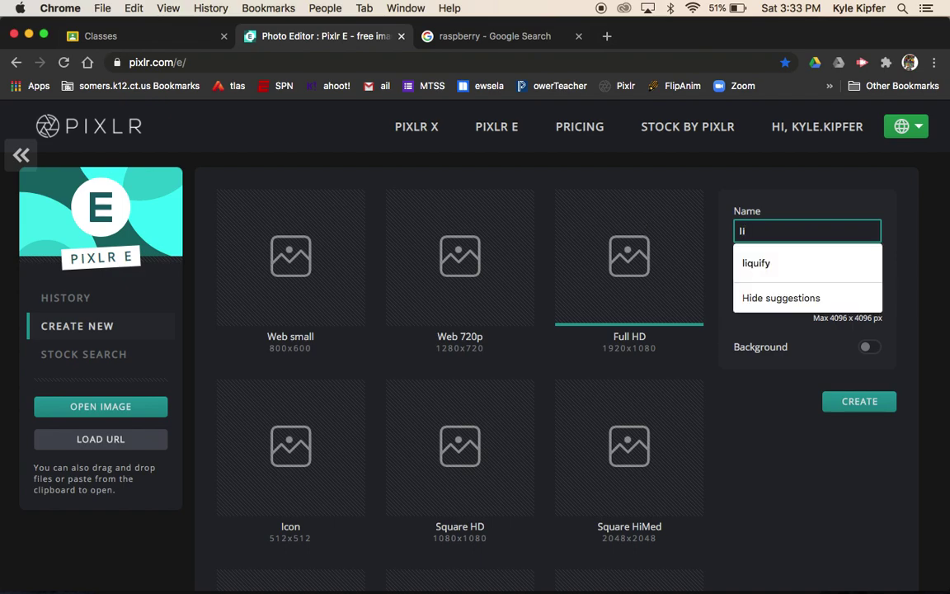
text(i)
key(Down)
key(Return)
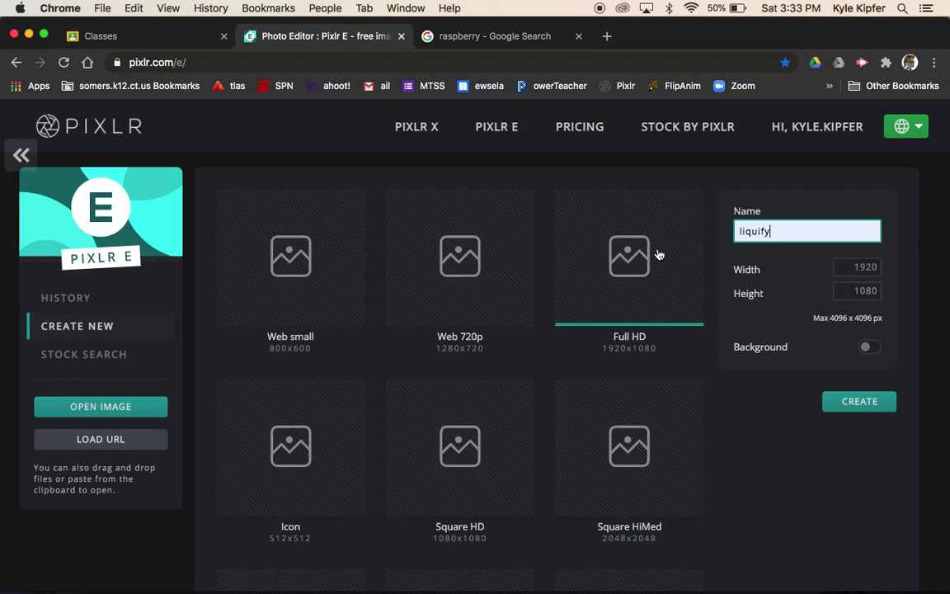
click(860, 401)
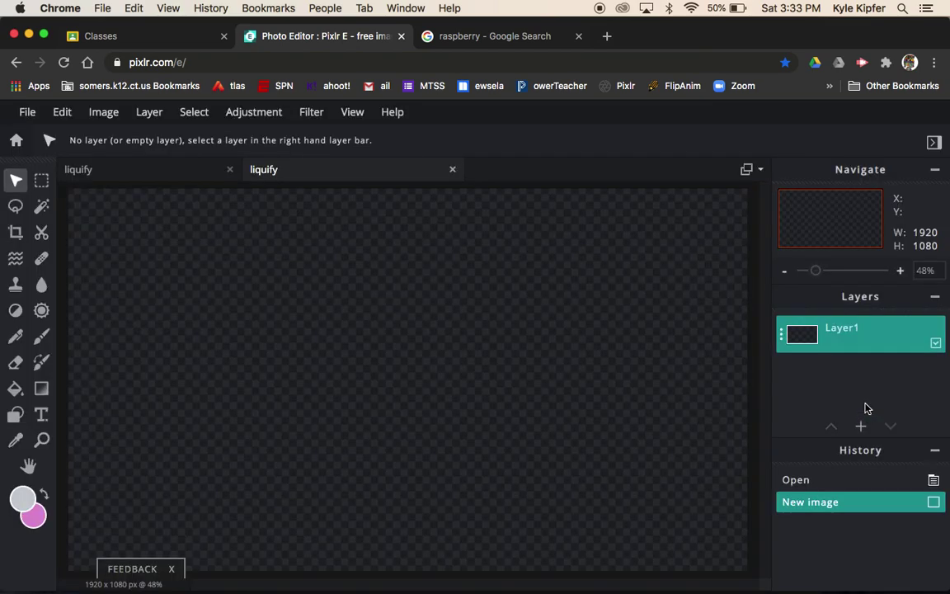
Copy the FreshPoint raspberry photo from the Google Images results and return to Pixlr.
click(513, 38)
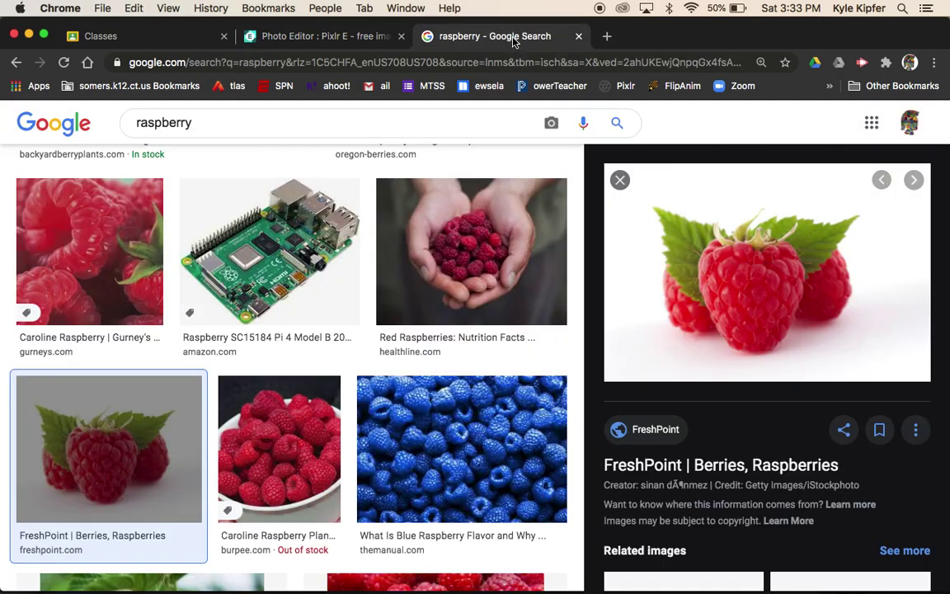
right_click(768, 287)
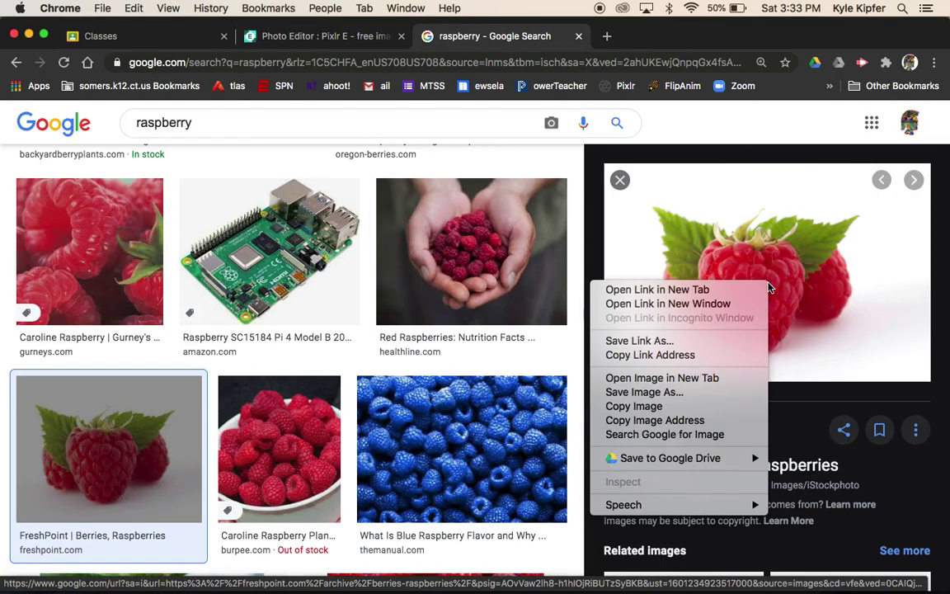
click(678, 406)
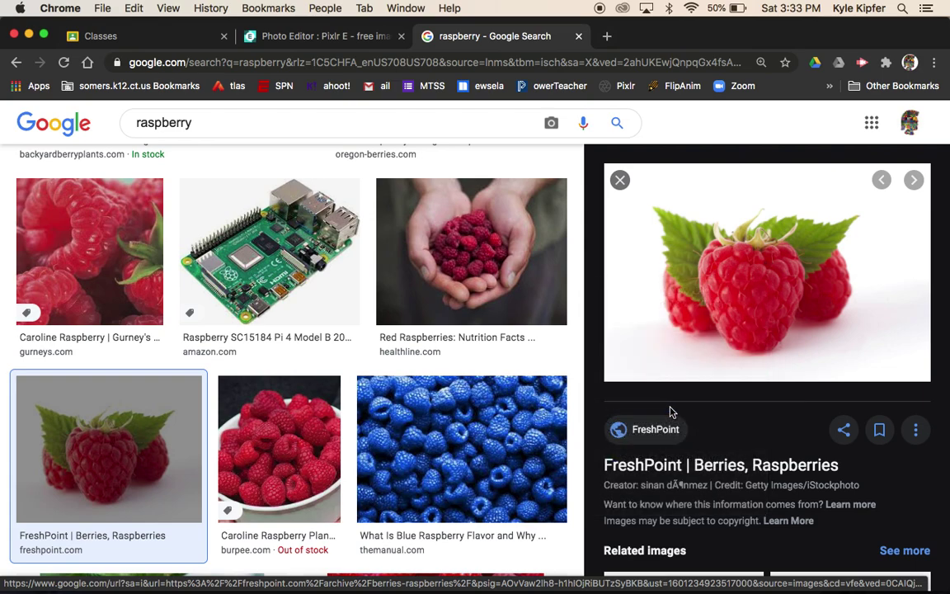
click(322, 36)
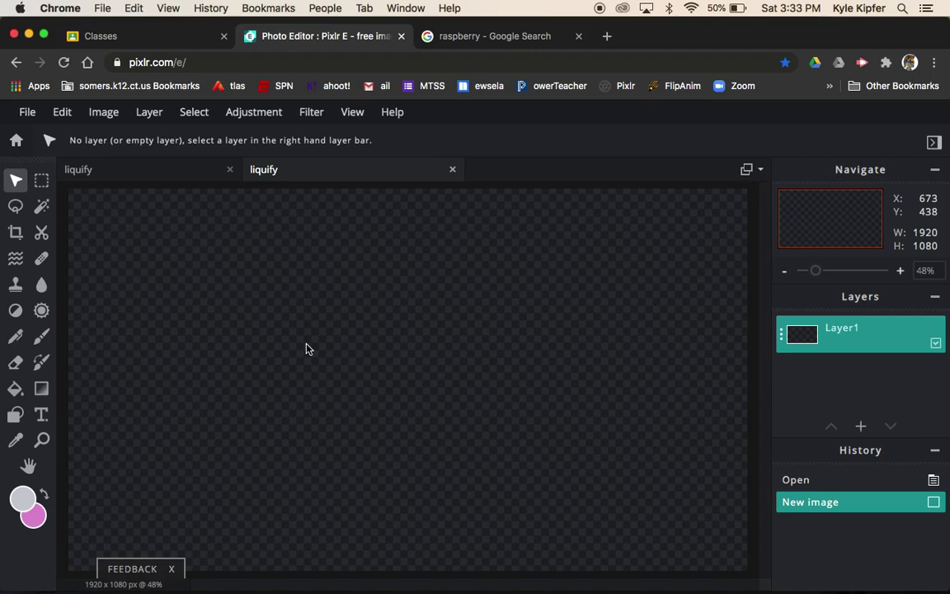
Paste the raspberry photo onto the liquify canvas as a new layer.
key(super+v)
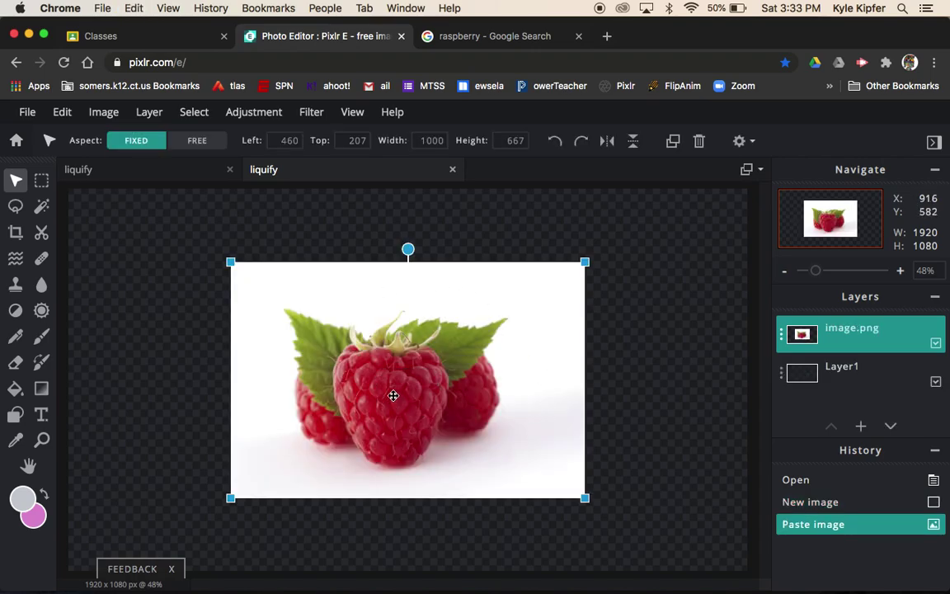
click(230, 262)
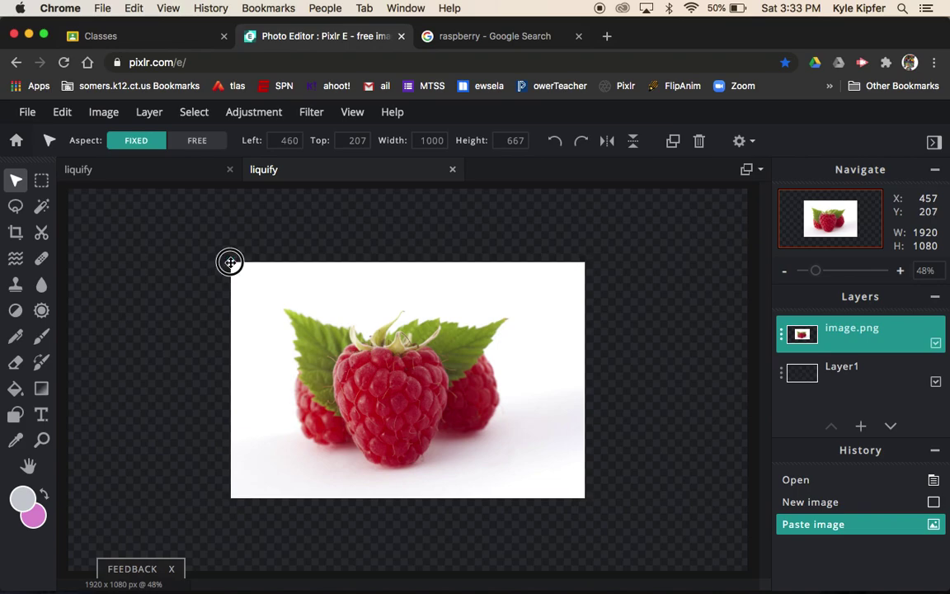
mouse_move(230, 263)
mouse_down()
mouse_move(205, 250)
mouse_move(244, 264)
mouse_move(228, 257)
mouse_up()
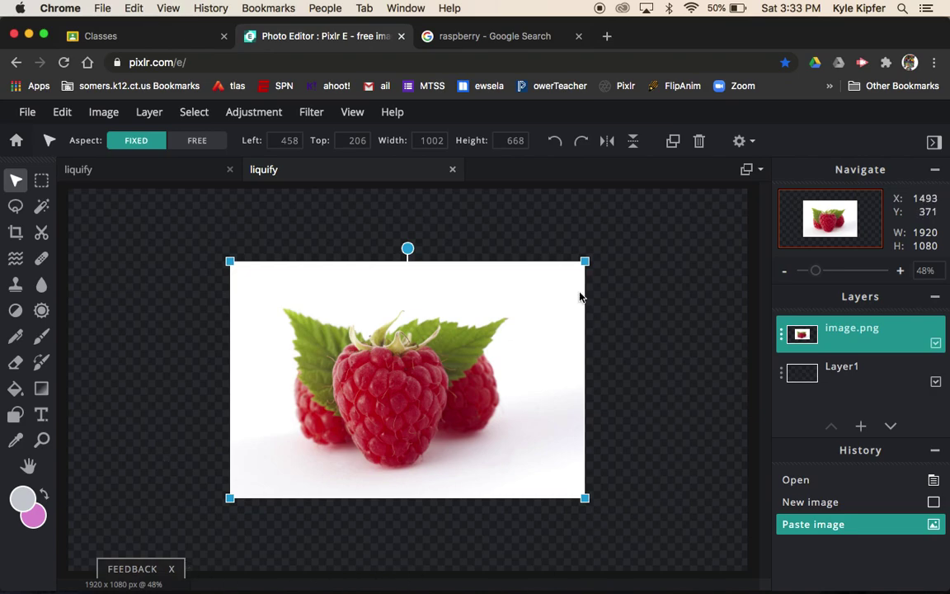
click(661, 439)
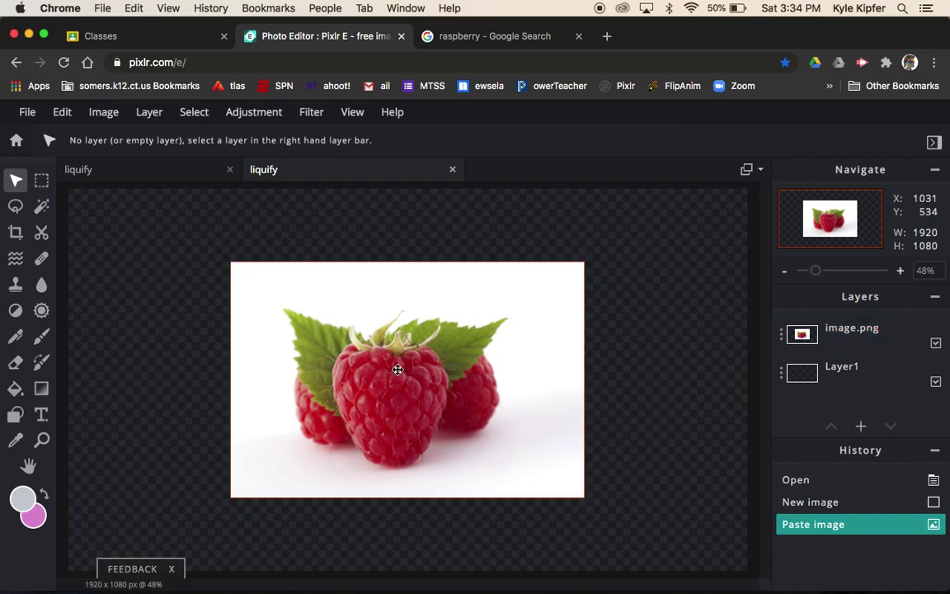
Enlarge the raspberry photo to about 1142×761 and move it to the canvas centre.
click(784, 273)
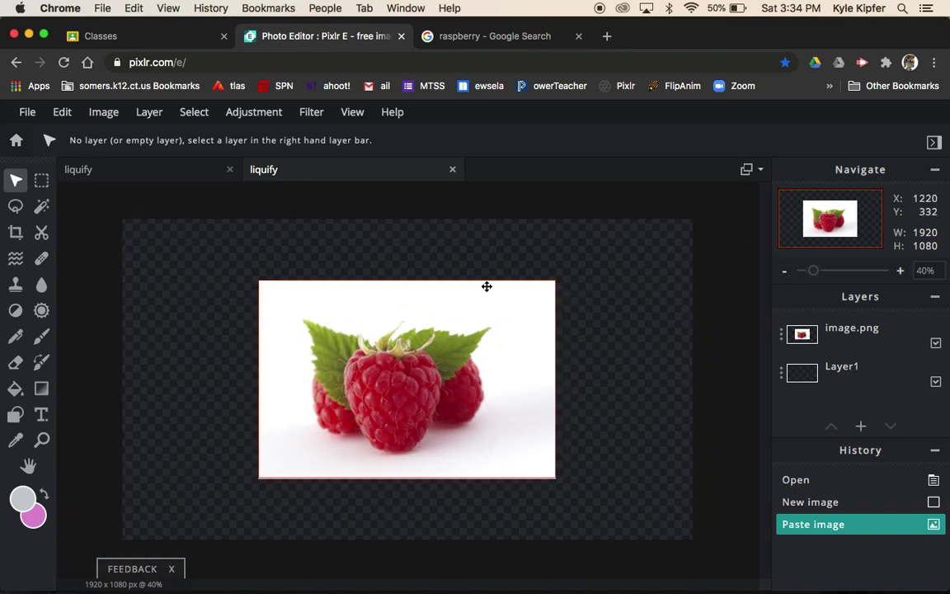
click(357, 330)
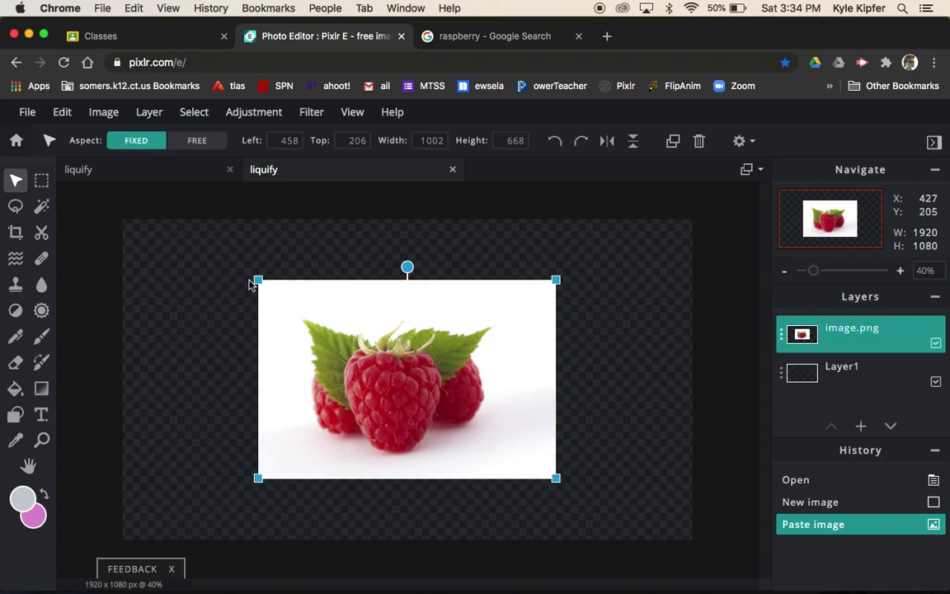
drag(257, 278, 216, 251)
drag(424, 382, 450, 394)
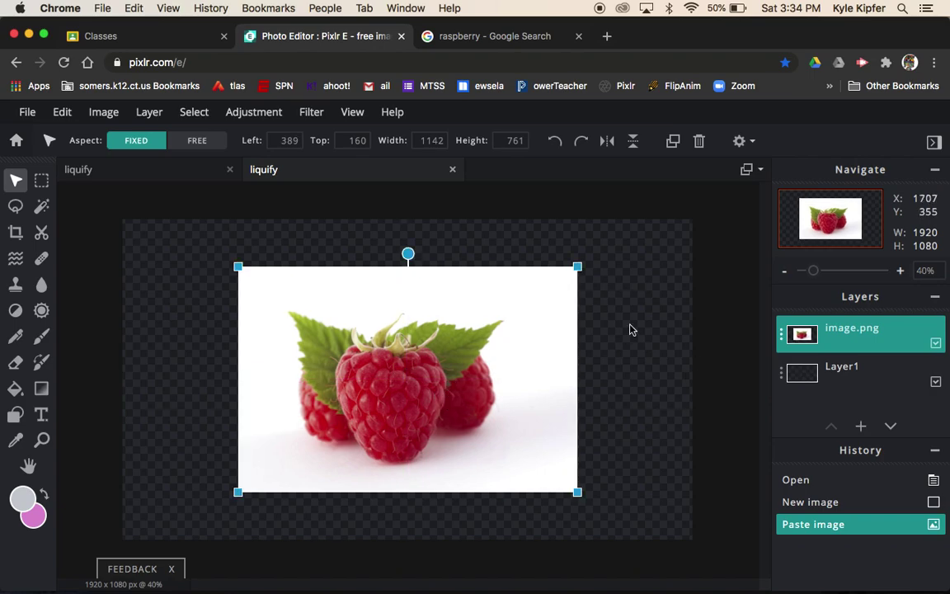
click(607, 355)
Select the white background on image.png, erase it to transparency, and deselect.
click(42, 206)
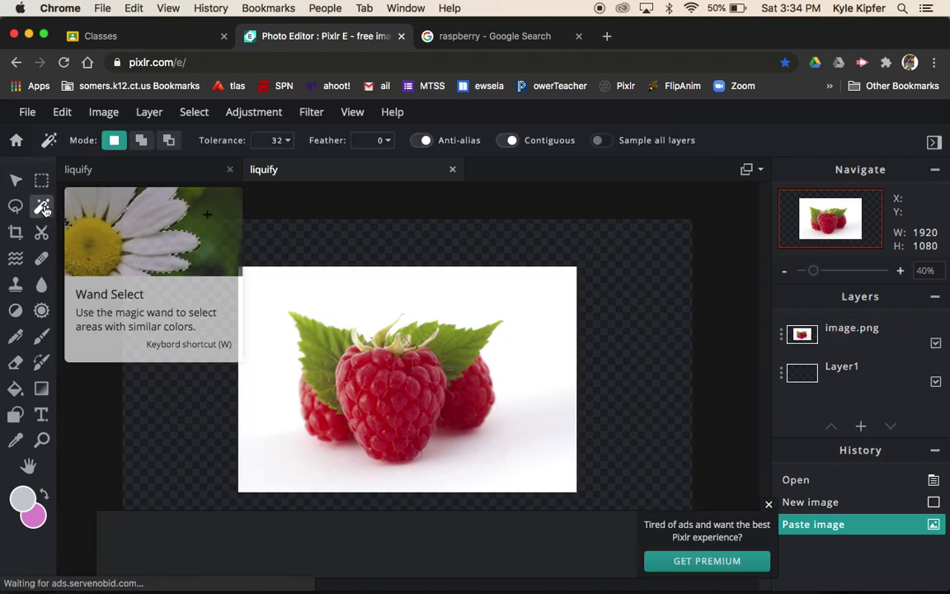
click(401, 282)
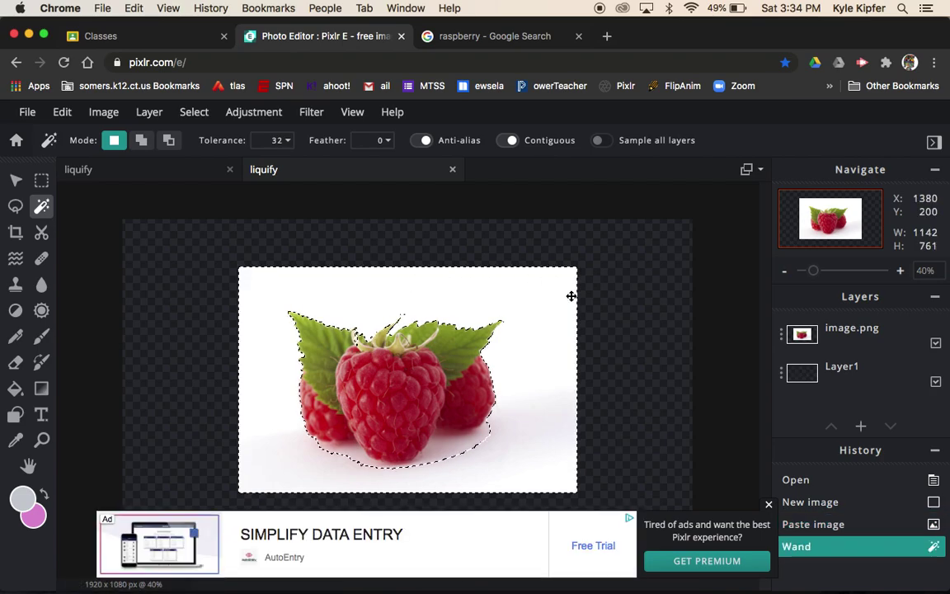
click(768, 504)
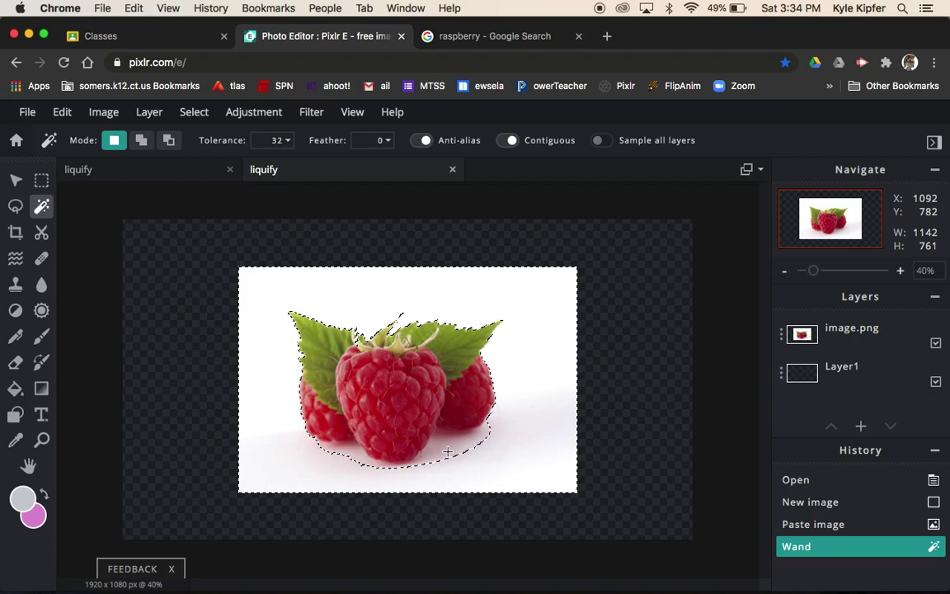
key(Delete)
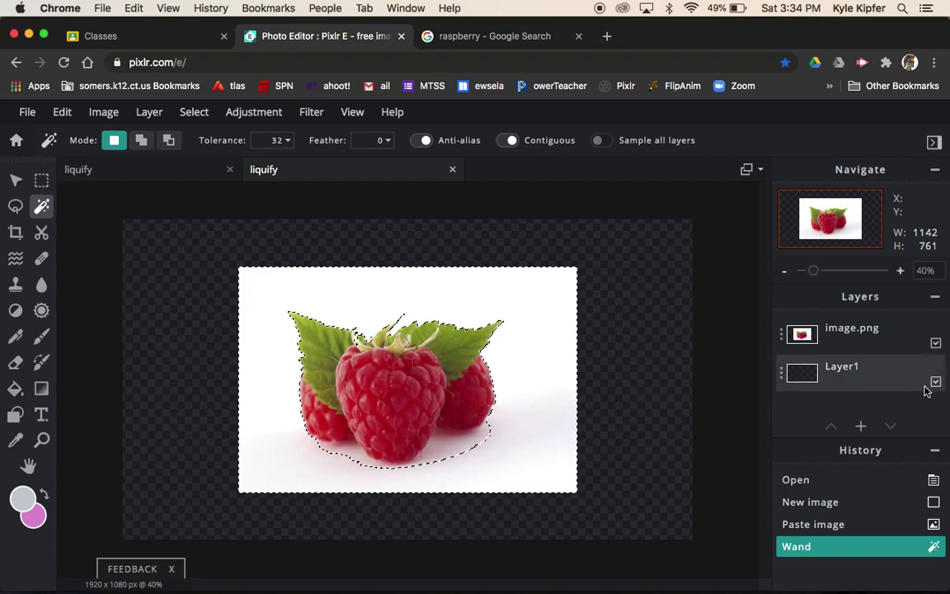
click(855, 330)
click(855, 330)
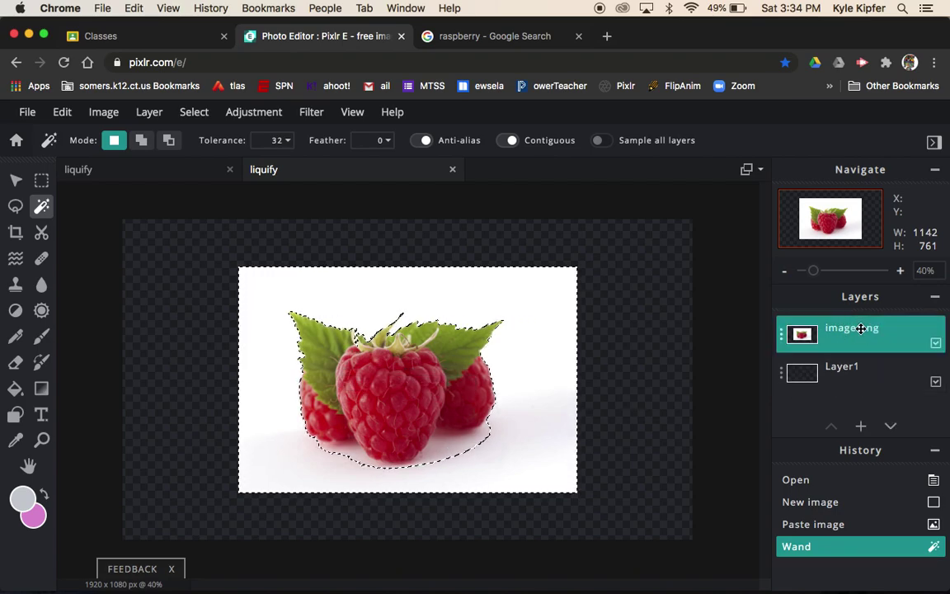
key(Delete)
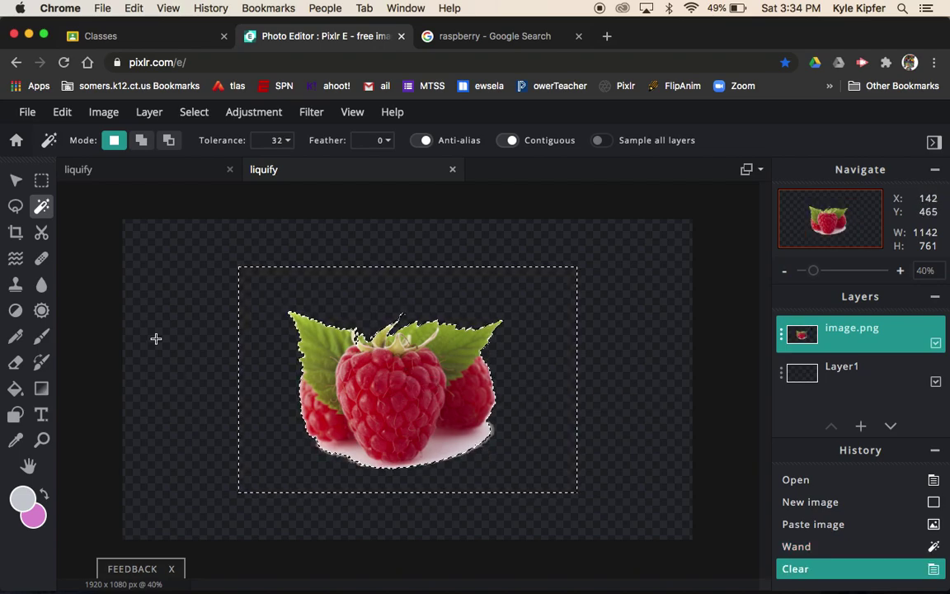
key(super+d)
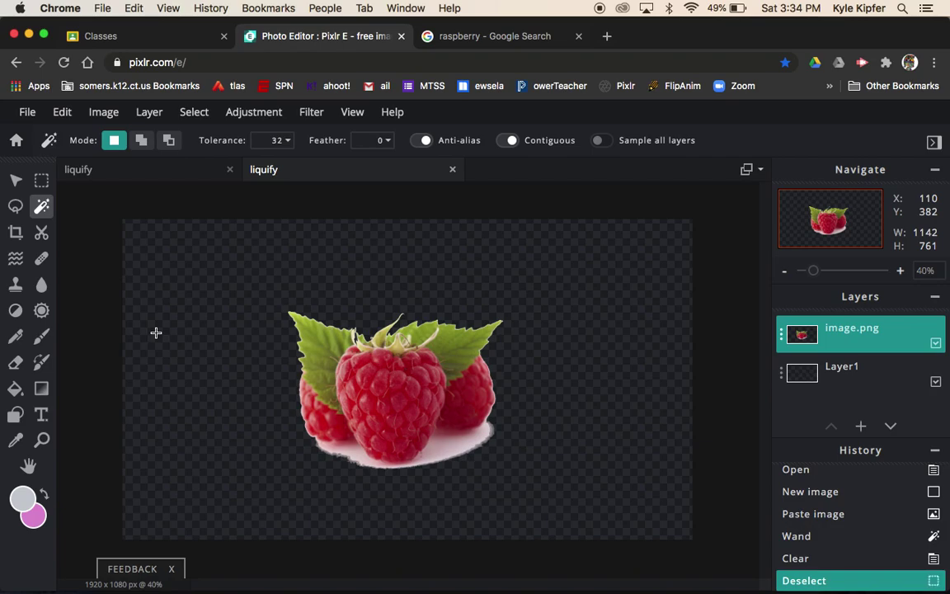
Paint-bucket fill the transparent background with pale pink #D1BFC4 sampled from the photo.
click(14, 389)
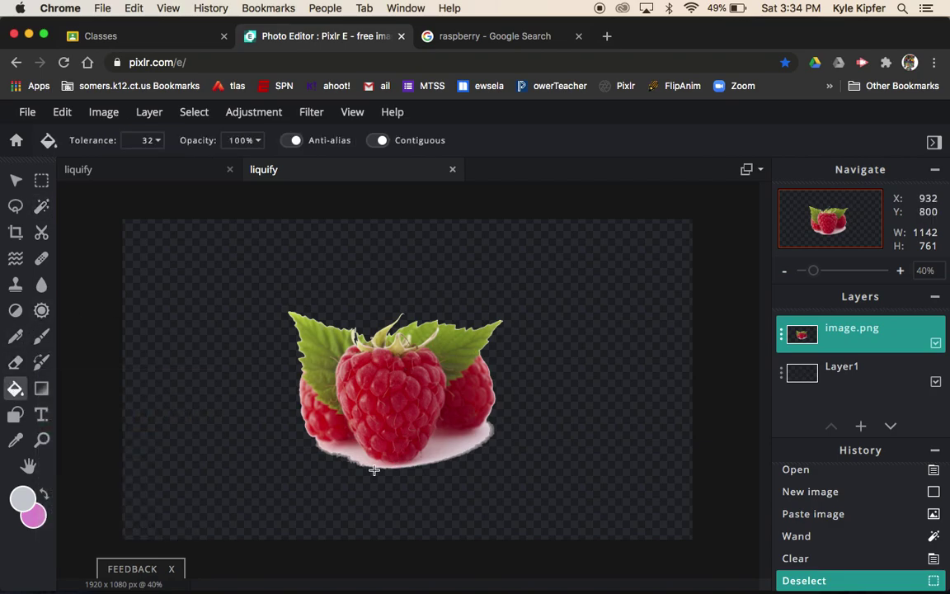
click(22, 499)
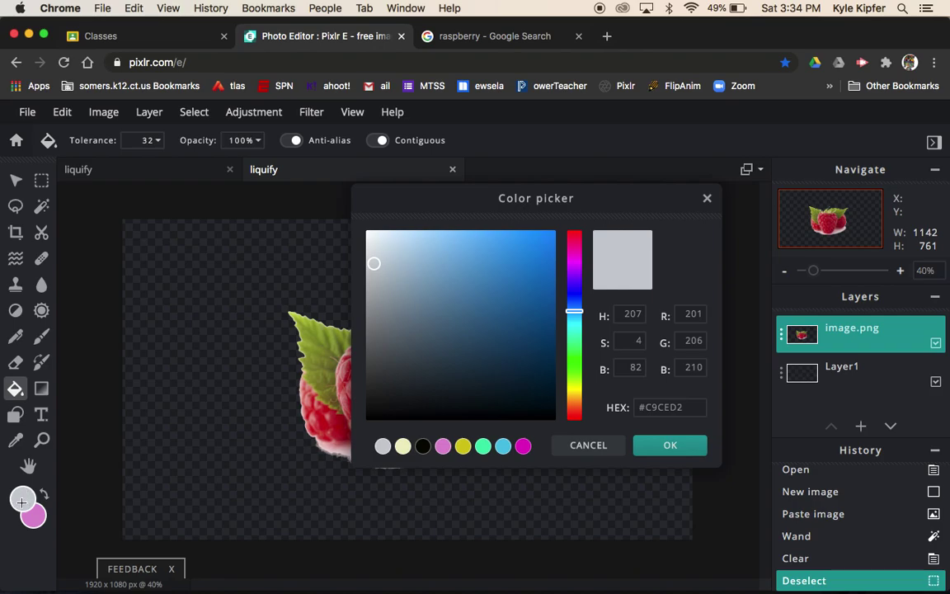
drag(448, 204, 610, 172)
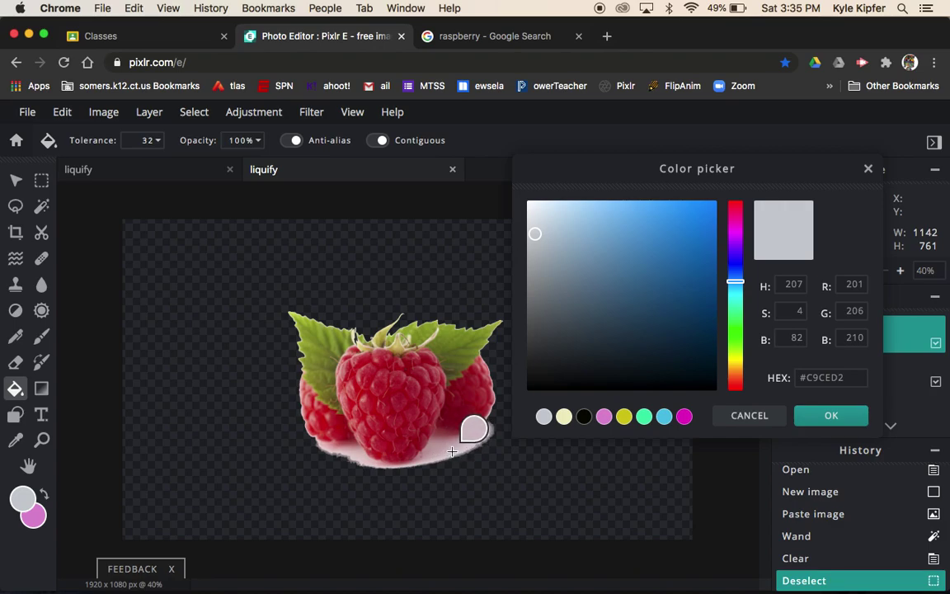
click(452, 451)
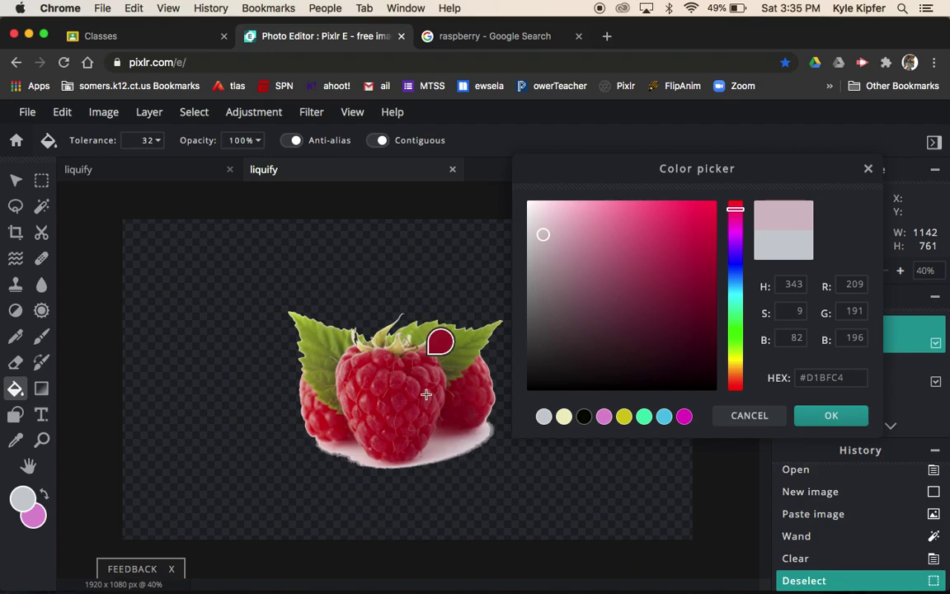
click(831, 418)
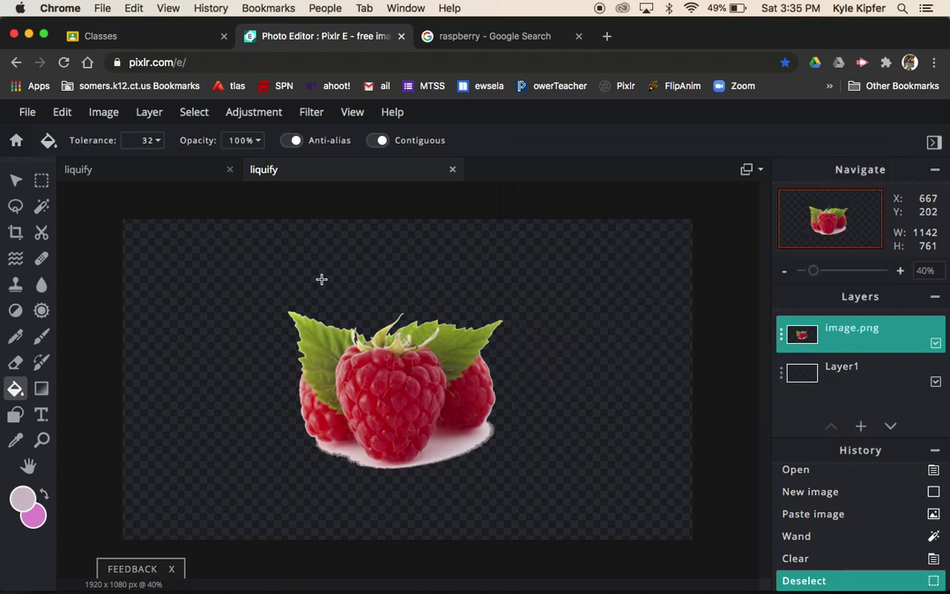
click(160, 313)
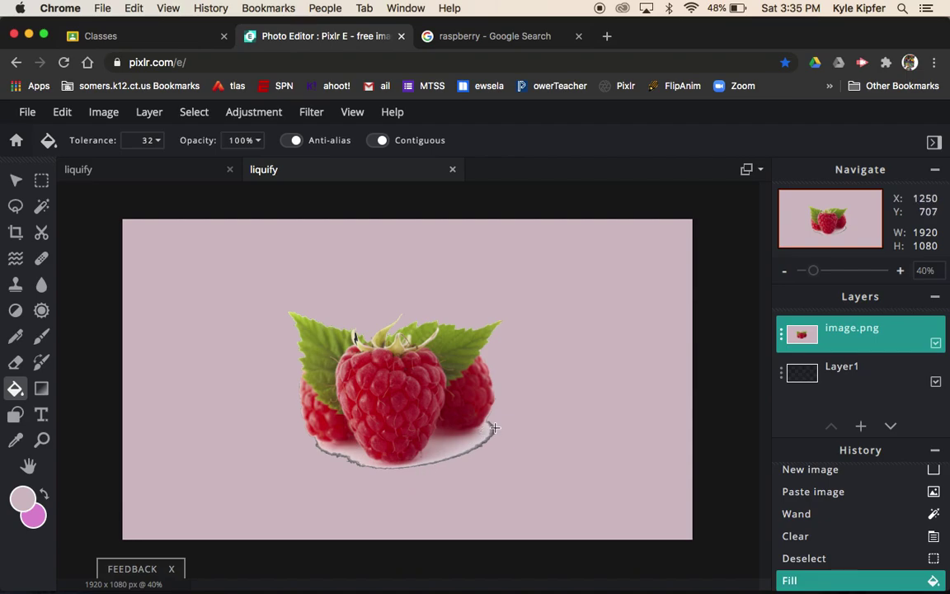
Paint pink with a size-40 brush over the white shadow below the raspberries.
click(42, 339)
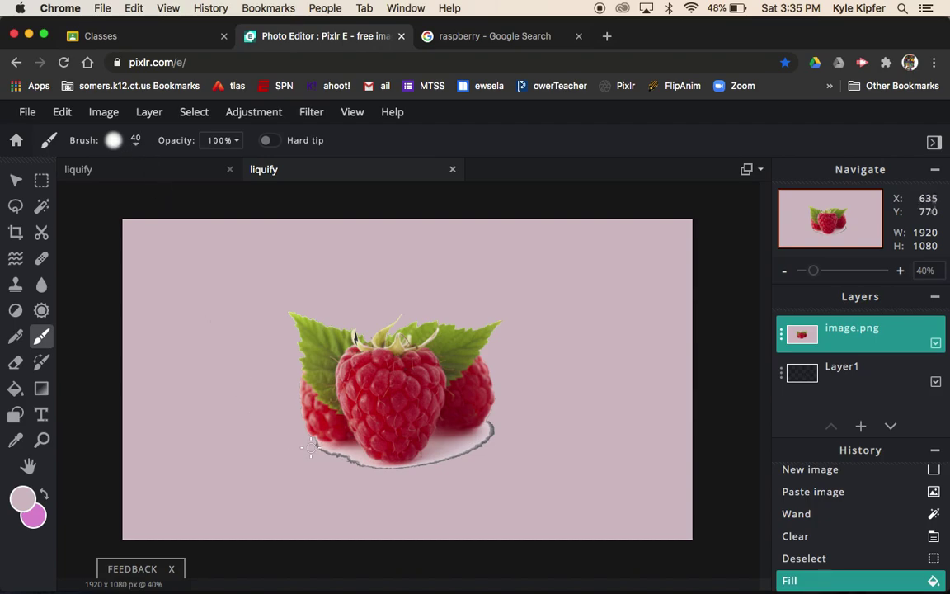
click(137, 142)
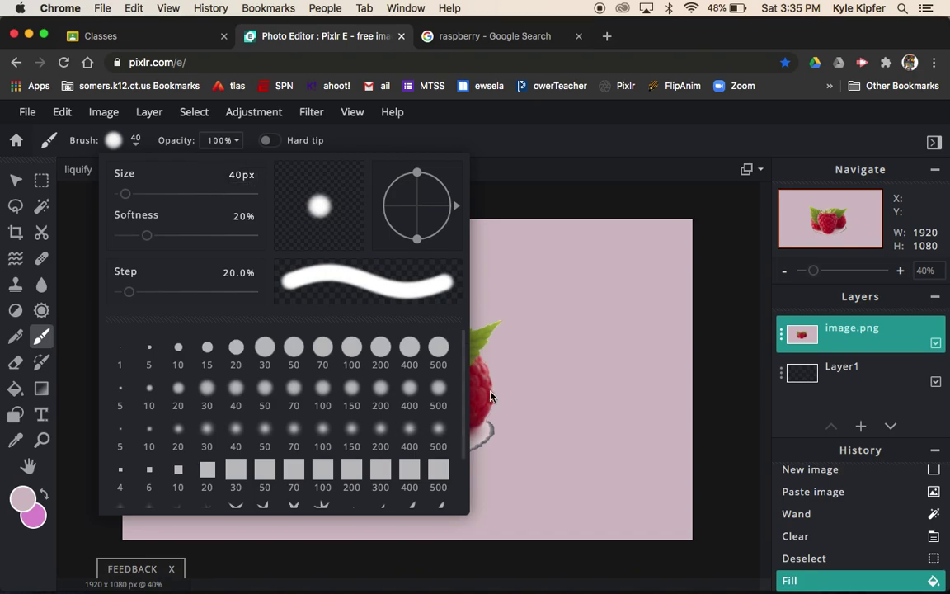
click(503, 434)
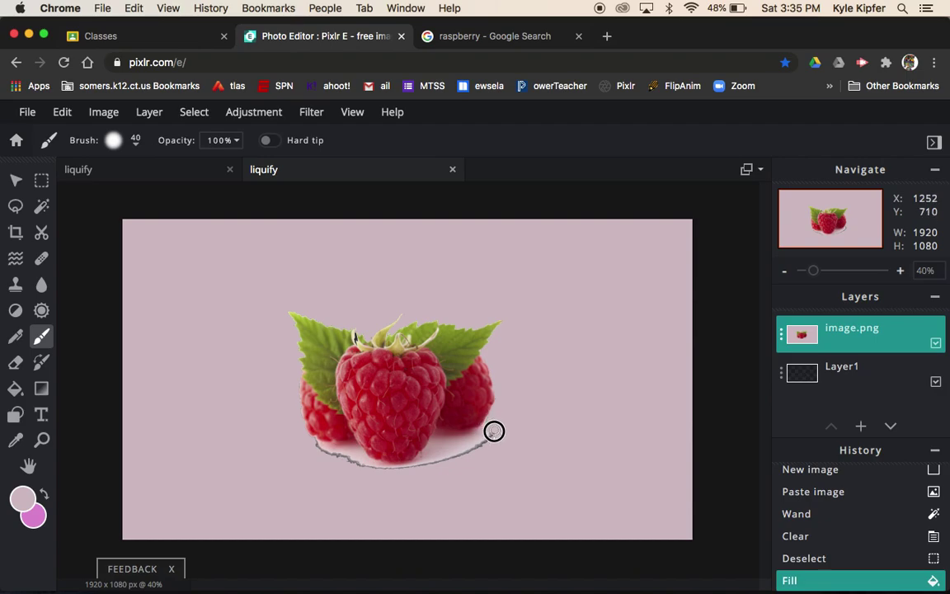
mouse_move(471, 452)
mouse_down()
mouse_move(377, 471)
mouse_move(313, 443)
mouse_move(363, 470)
mouse_move(438, 483)
mouse_up()
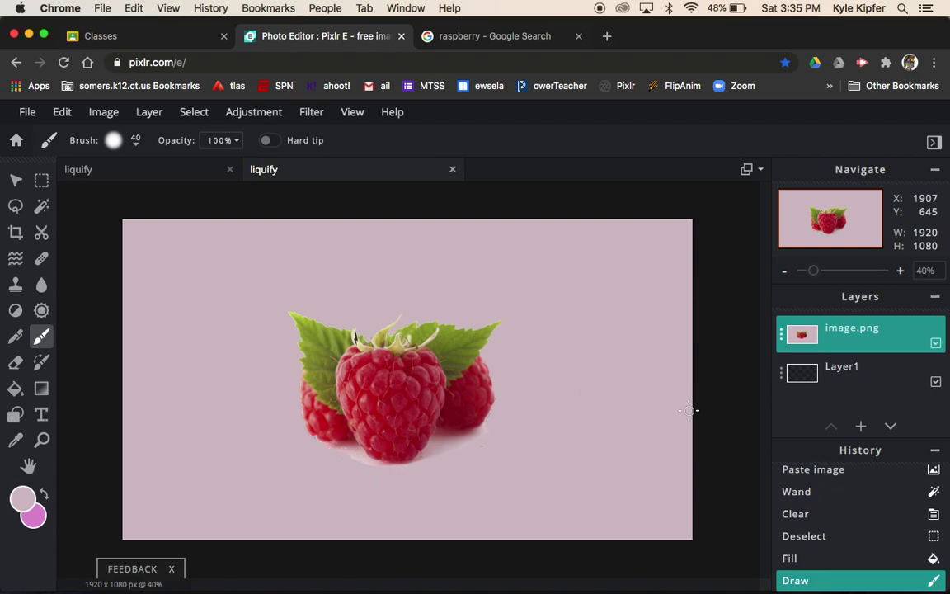
Set the Liquify tool to size 150 and strength 90%.
click(16, 260)
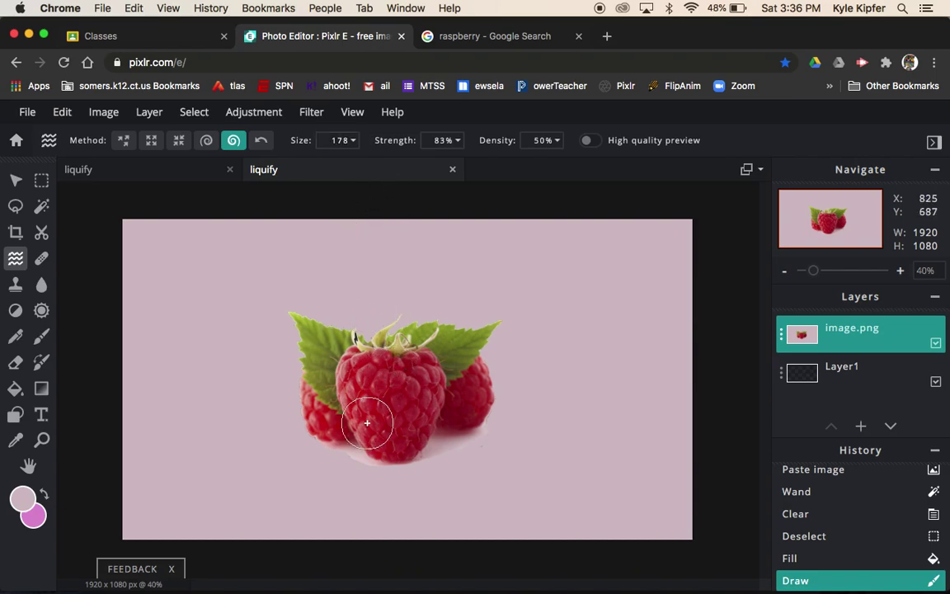
click(357, 143)
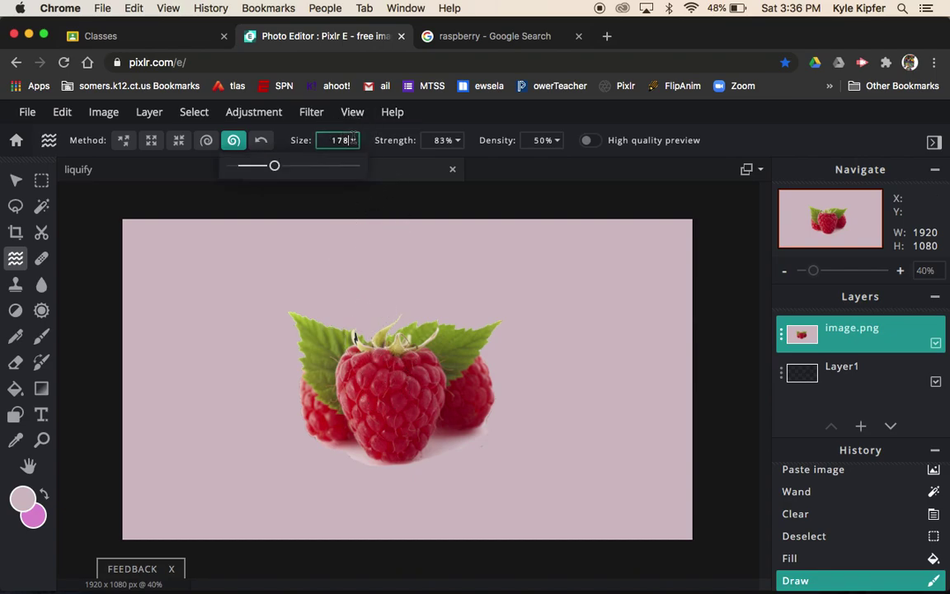
drag(281, 167, 239, 166)
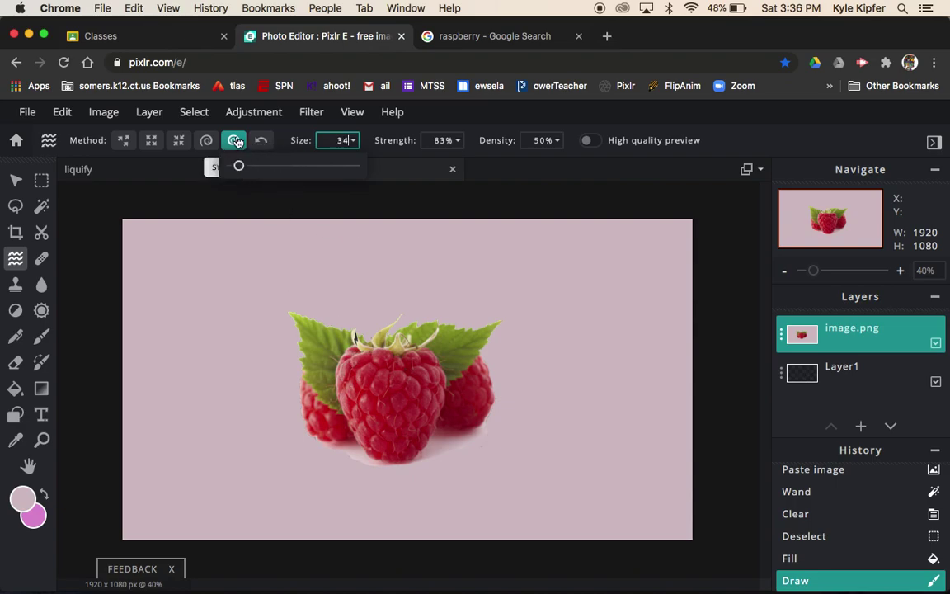
drag(239, 167, 255, 169)
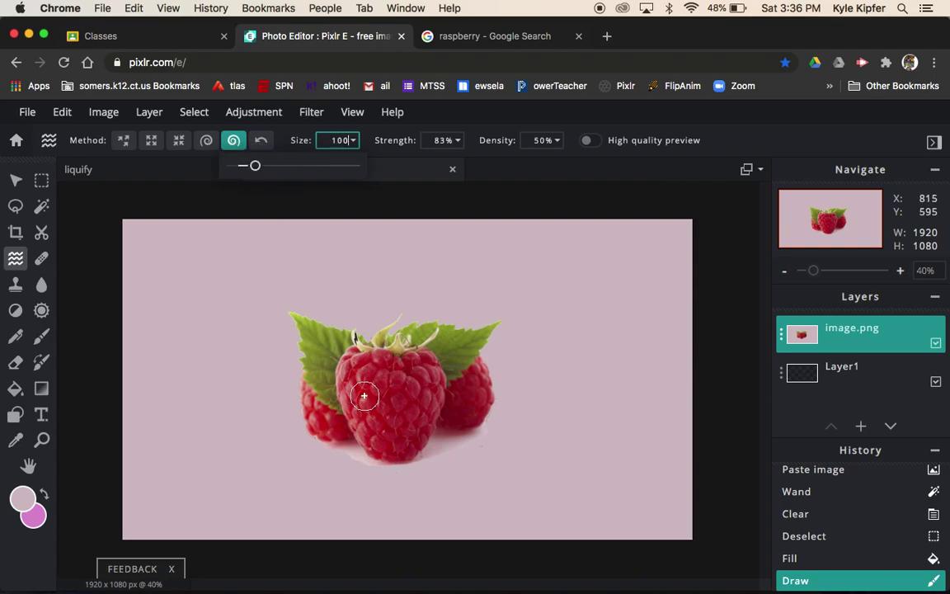
drag(255, 166, 268, 164)
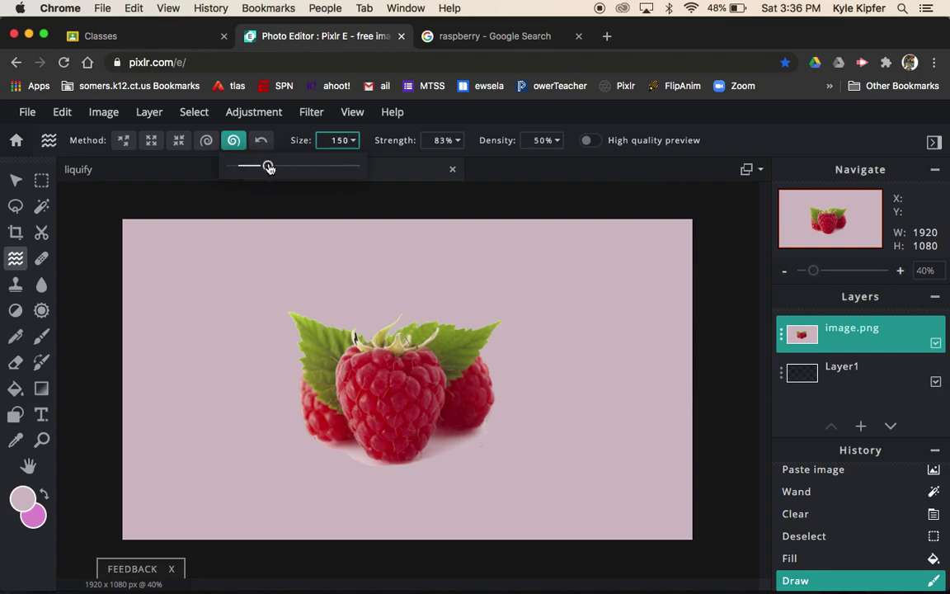
click(455, 142)
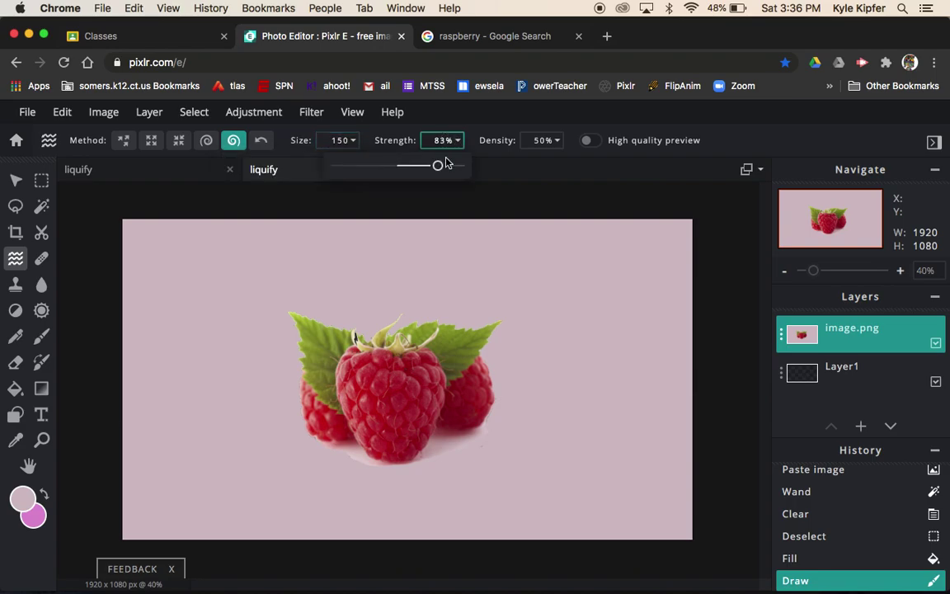
mouse_move(438, 169)
mouse_down()
mouse_move(403, 167)
mouse_move(448, 171)
mouse_up()
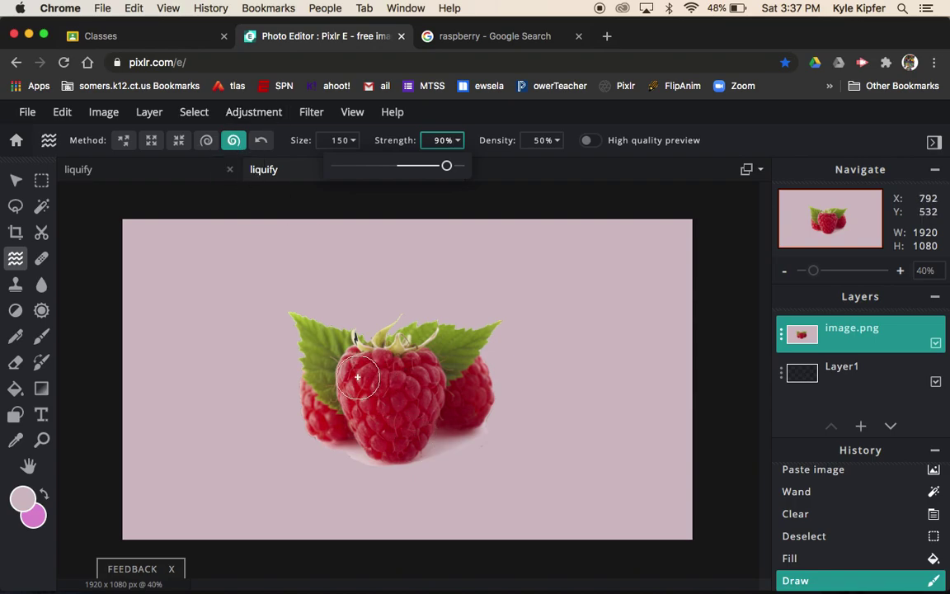
mouse_move(357, 377)
mouse_down()
mouse_move(382, 426)
mouse_move(351, 447)
mouse_move(335, 430)
mouse_move(337, 398)
mouse_move(363, 379)
mouse_up()
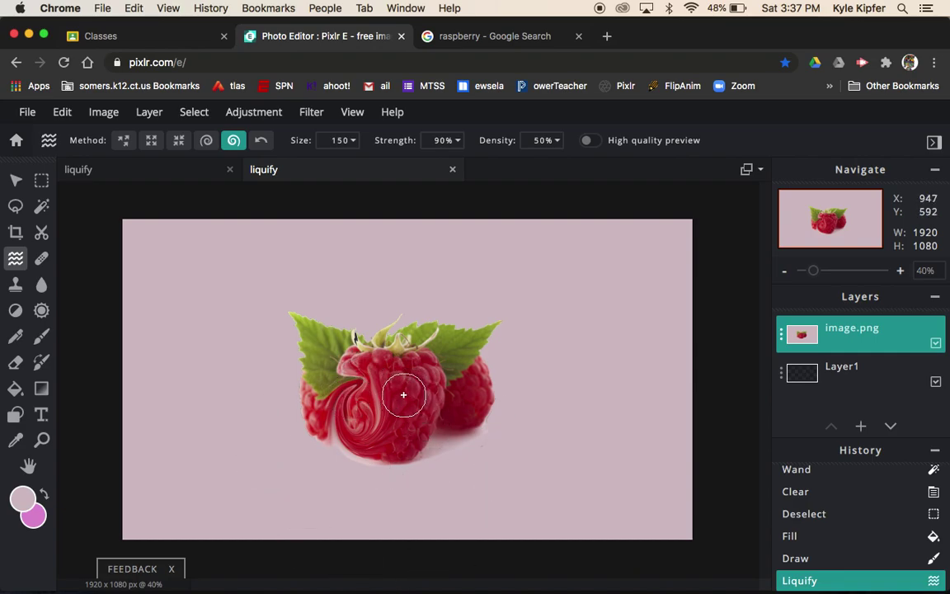
key(cmd+z)
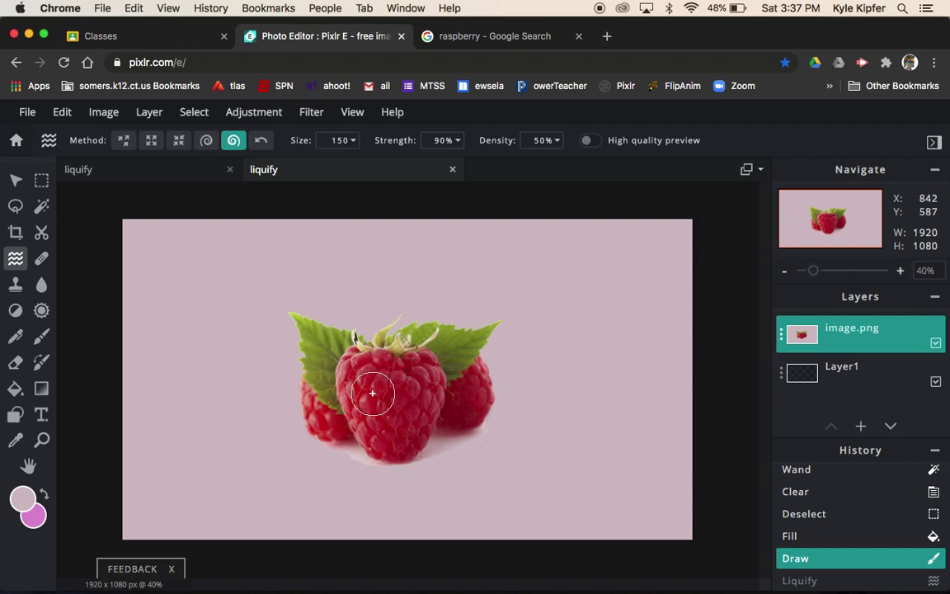
mouse_move(372, 394)
mouse_down()
mouse_move(364, 433)
mouse_move(373, 461)
mouse_move(443, 513)
mouse_up()
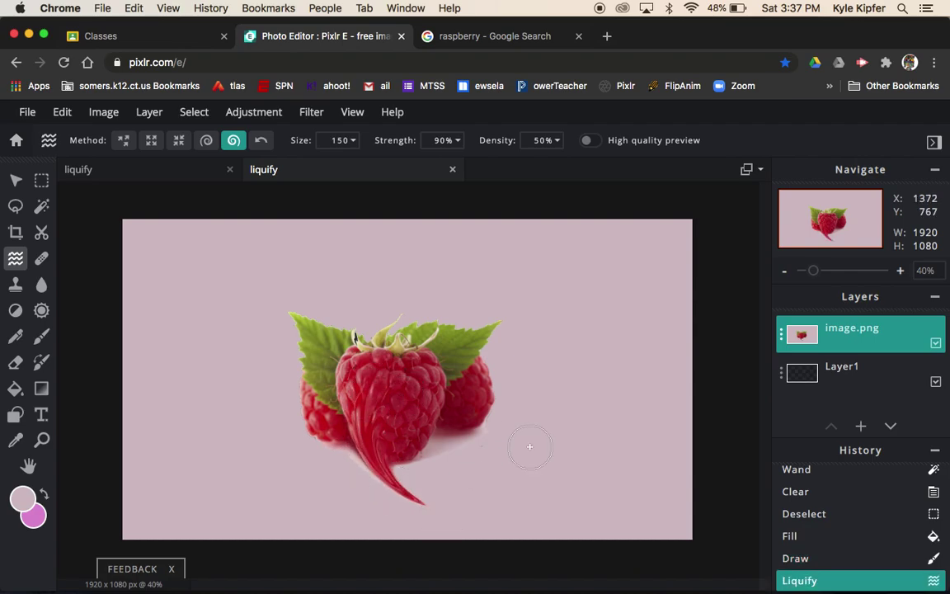
mouse_move(405, 388)
mouse_down()
mouse_move(416, 439)
mouse_move(479, 496)
mouse_move(492, 543)
mouse_up()
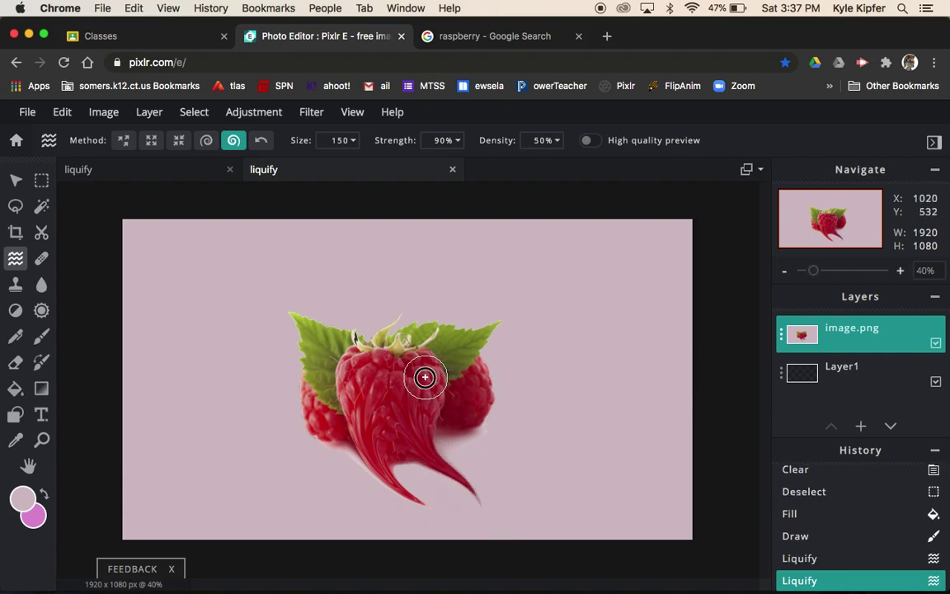
mouse_move(425, 377)
mouse_down()
mouse_move(488, 444)
mouse_move(517, 500)
mouse_up()
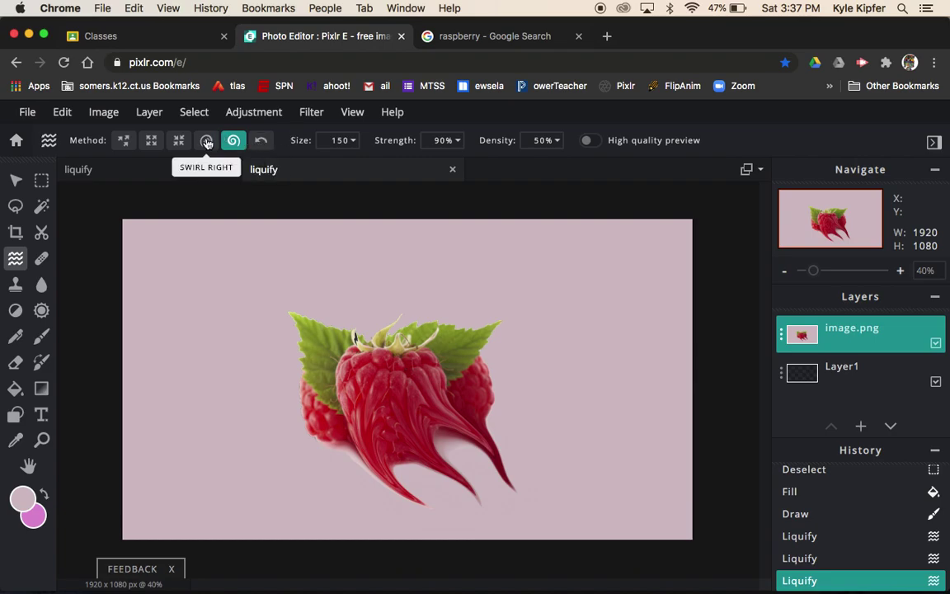
Swirl clockwise on the left leaf, stem, left raspberry and right leaf to curl them.
click(207, 142)
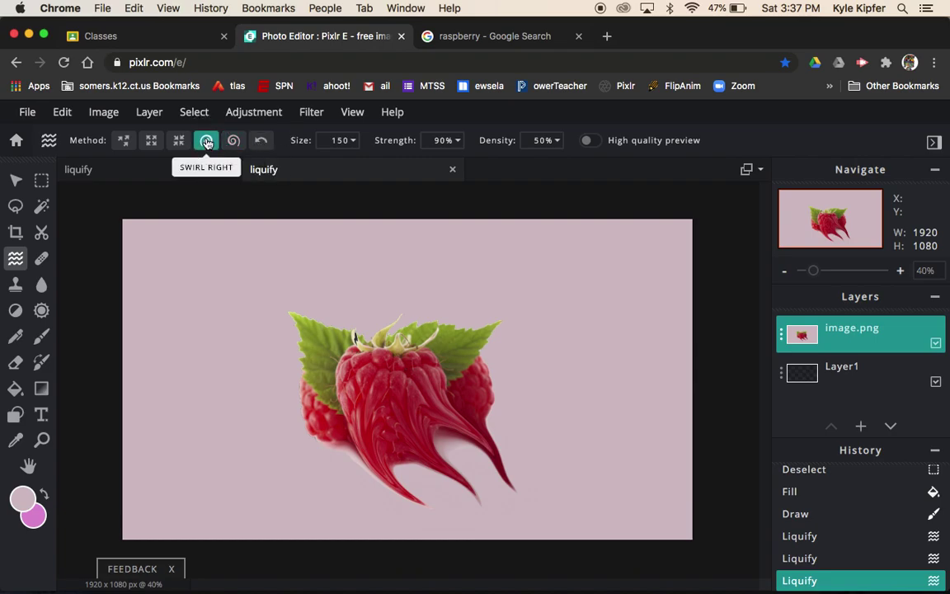
click(331, 363)
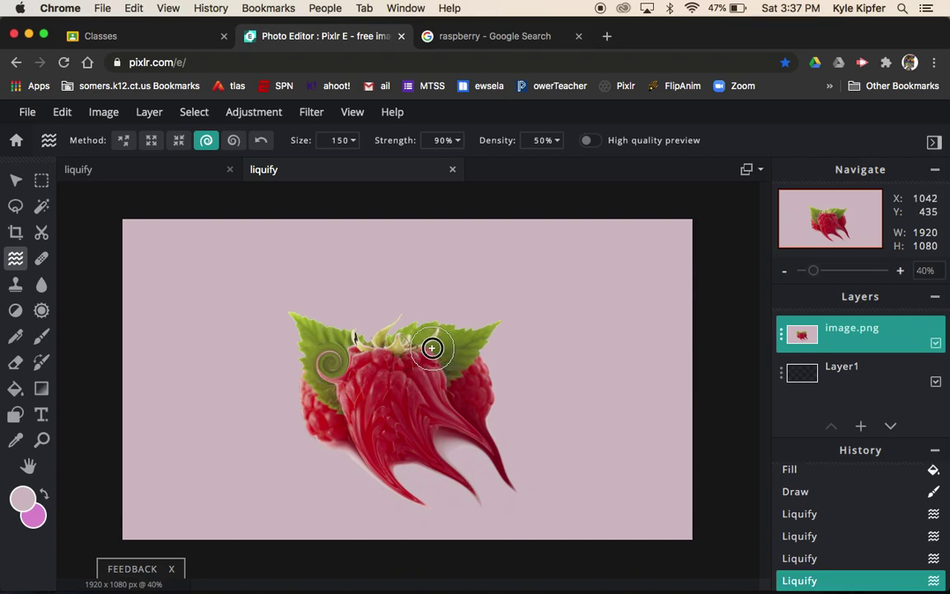
mouse_move(431, 346)
mouse_down()
mouse_move(426, 333)
mouse_move(441, 310)
mouse_move(476, 290)
mouse_up()
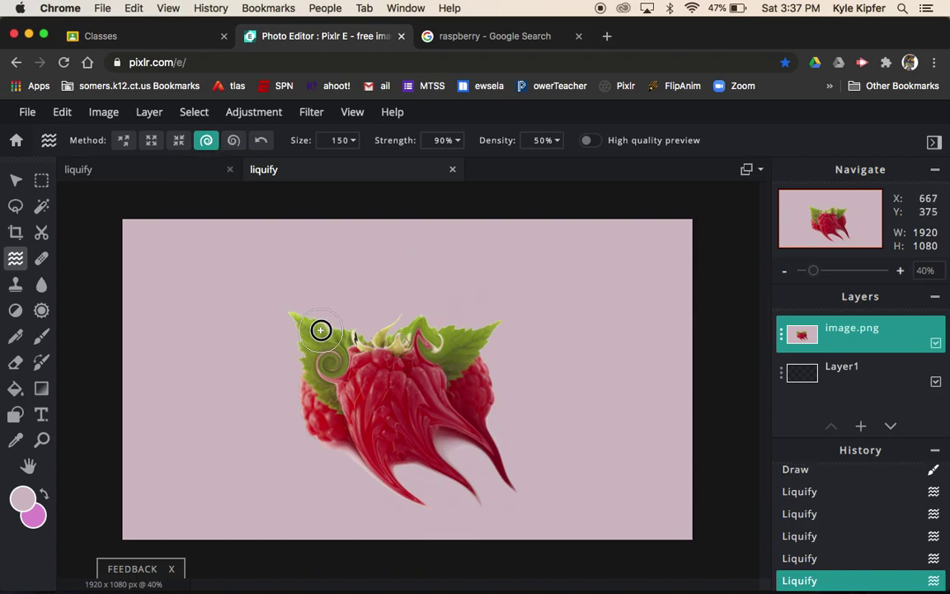
click(282, 274)
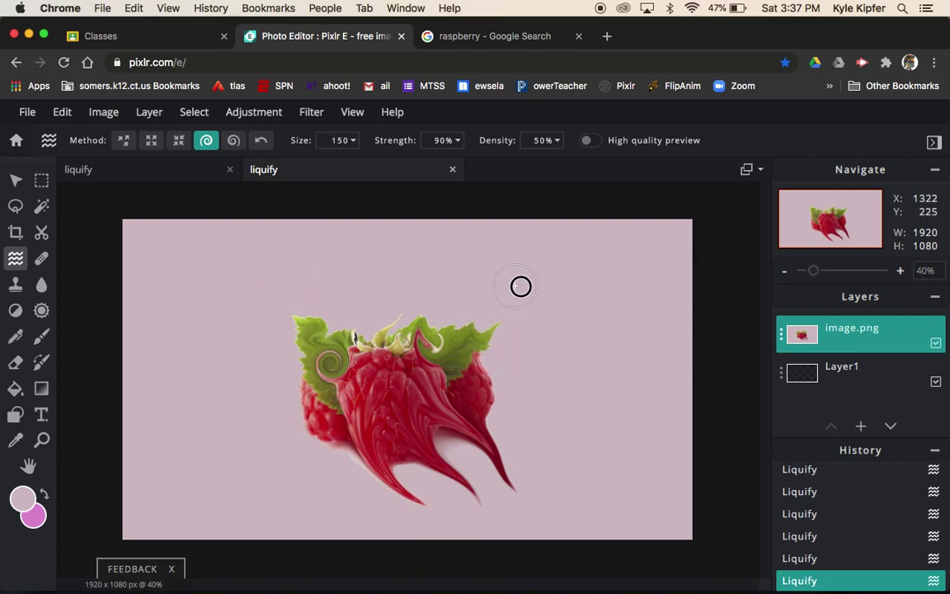
drag(484, 345, 484, 328)
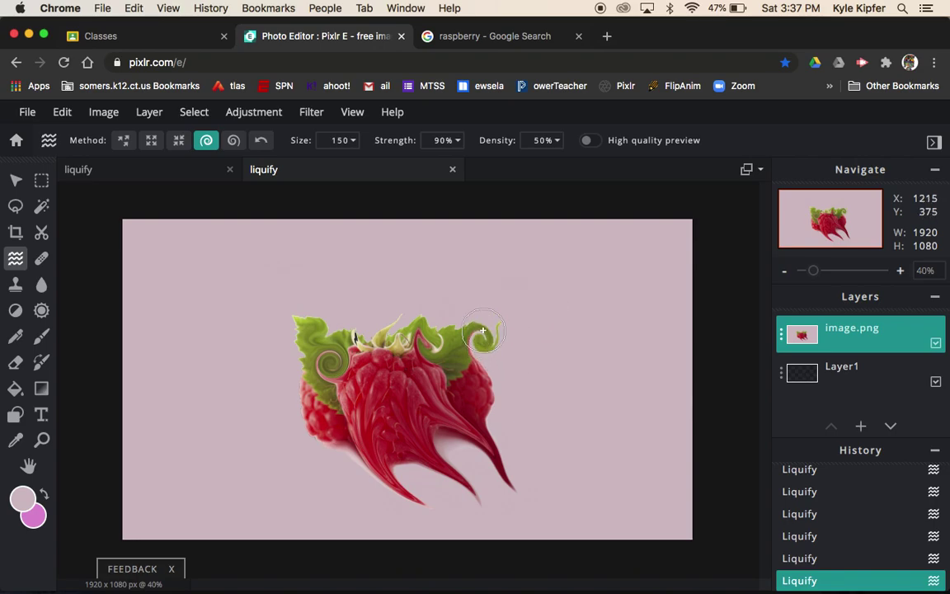
Bulge part of the raspberry with Enlarge and pinch the left raspberry with Shrink.
click(151, 141)
drag(379, 372, 379, 372)
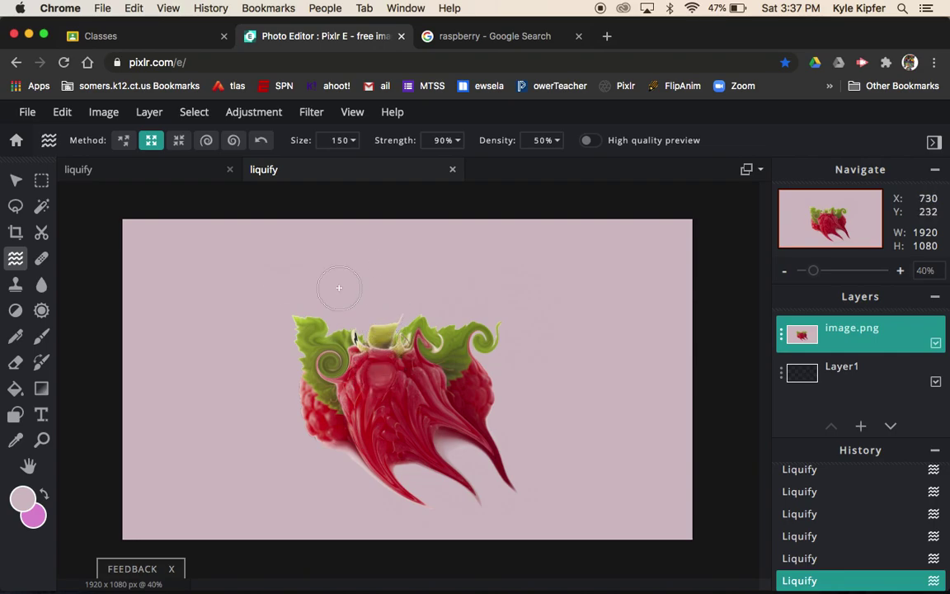
click(178, 140)
mouse_move(400, 452)
mouse_down()
mouse_move(326, 395)
mouse_move(334, 430)
mouse_move(318, 386)
mouse_up()
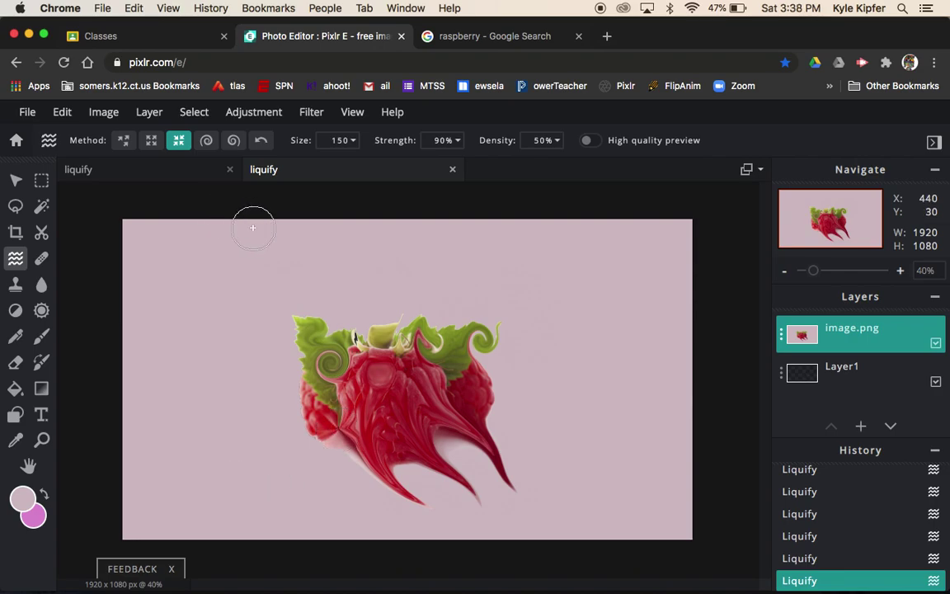
Push the left berry edge into a streak and stretch both leaves and stem into tall spikes.
click(123, 142)
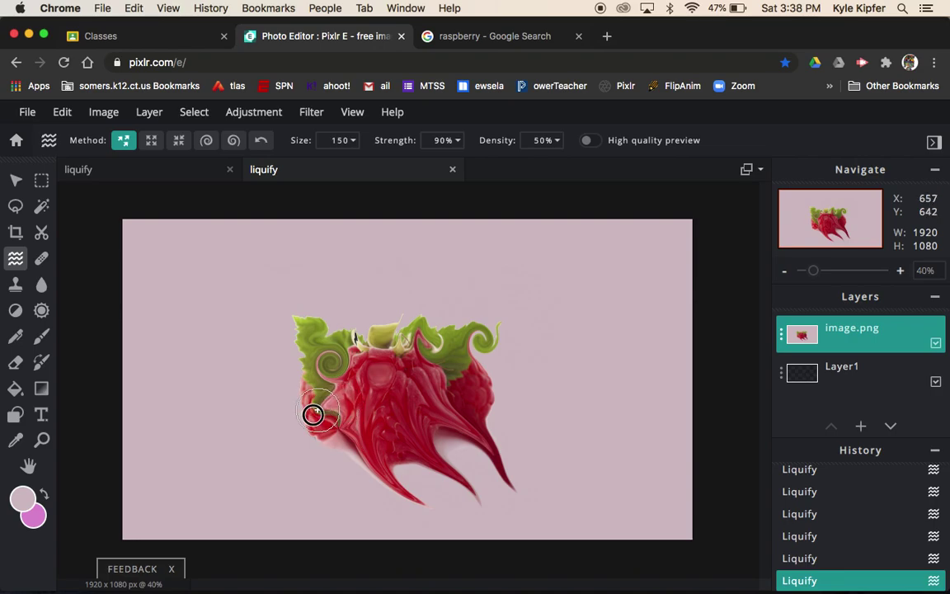
drag(313, 414, 292, 495)
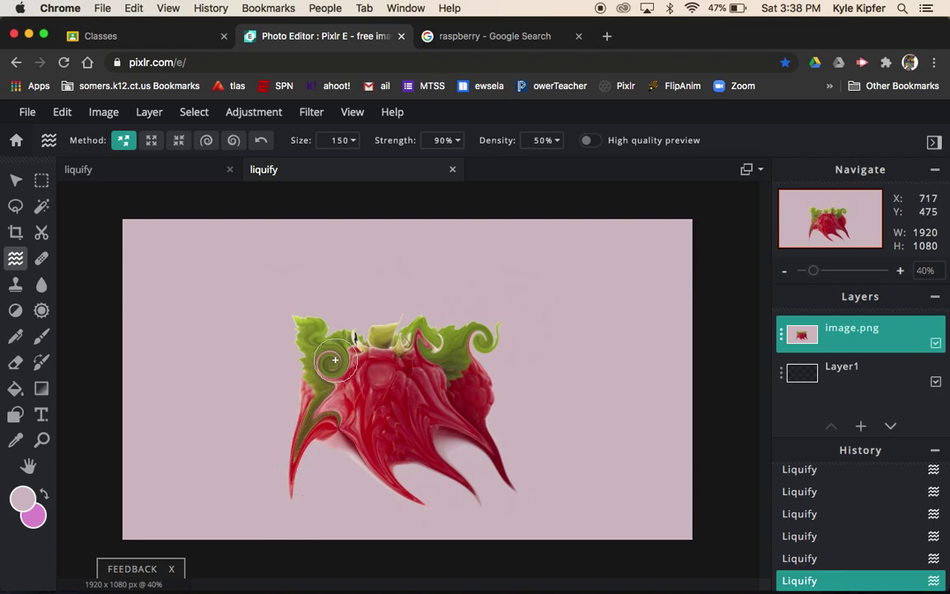
drag(301, 327, 287, 261)
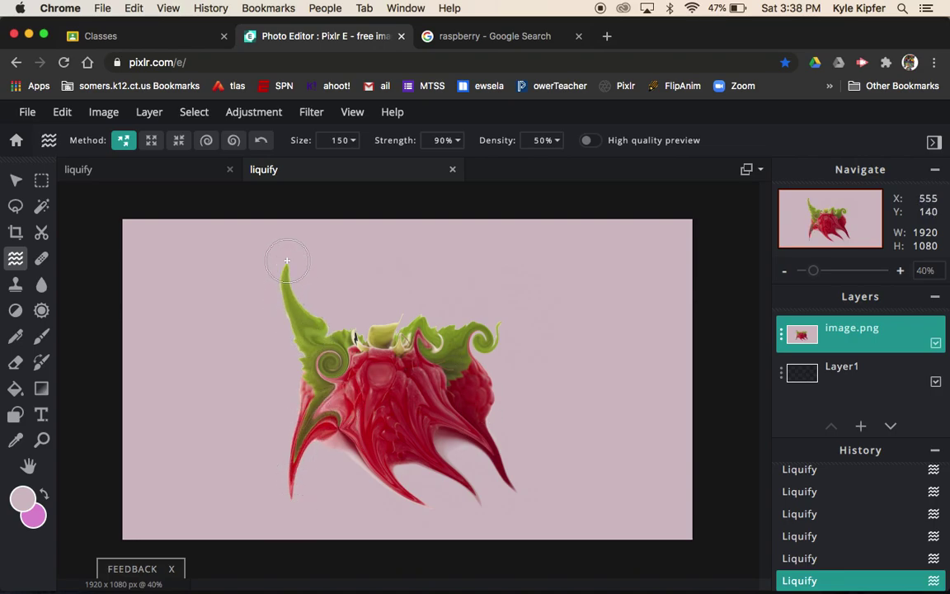
mouse_move(466, 330)
mouse_down()
mouse_move(479, 300)
mouse_move(511, 268)
mouse_up()
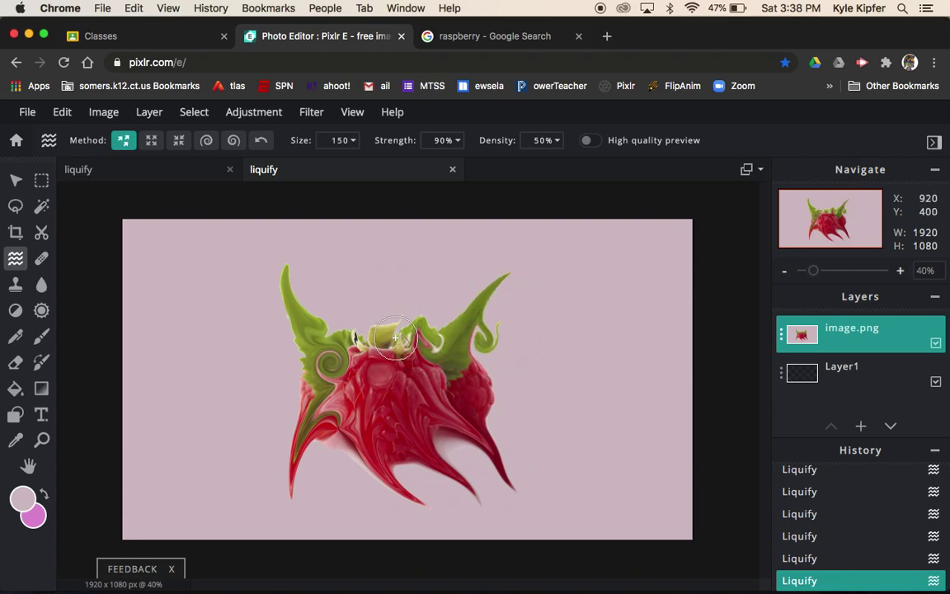
mouse_move(395, 337)
mouse_down()
mouse_move(368, 312)
mouse_move(360, 278)
mouse_up()
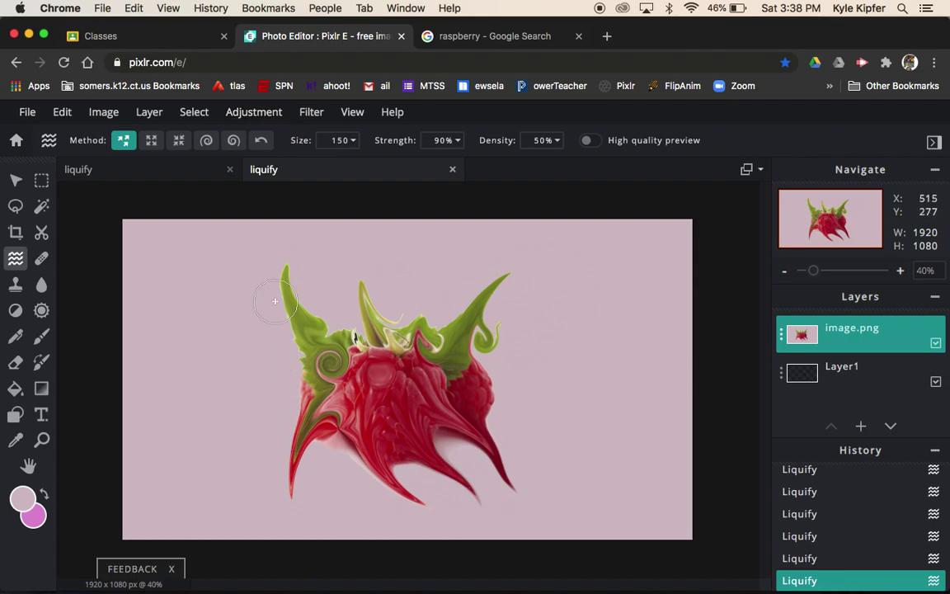
click(207, 142)
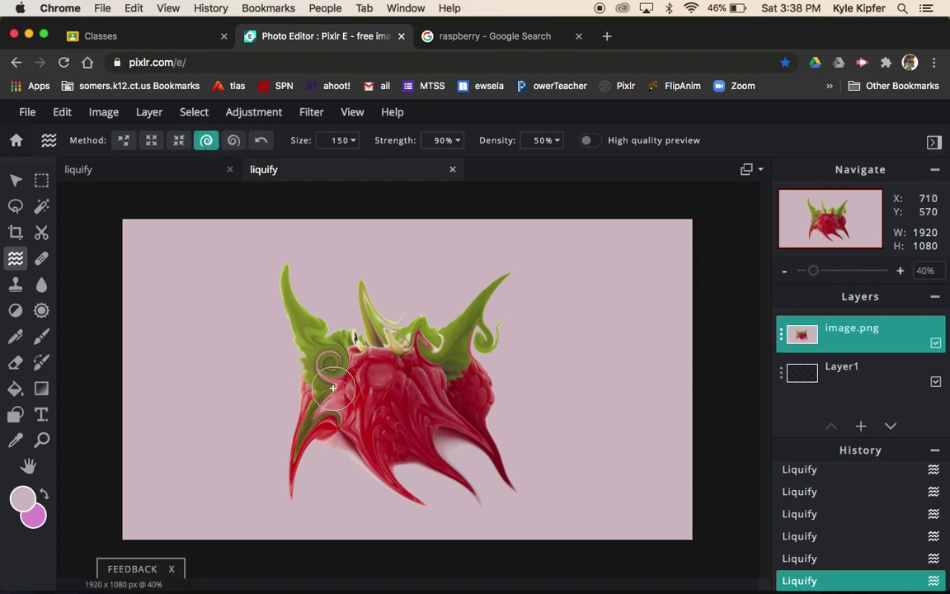
click(234, 142)
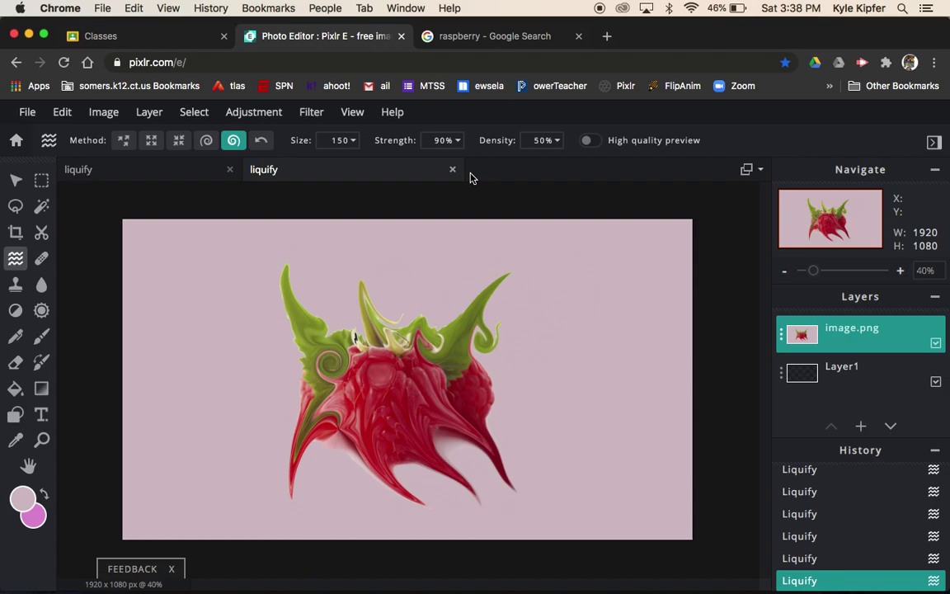
Save the image as liquify.jpg, a high-quality 1920×1080 JPG download.
click(26, 116)
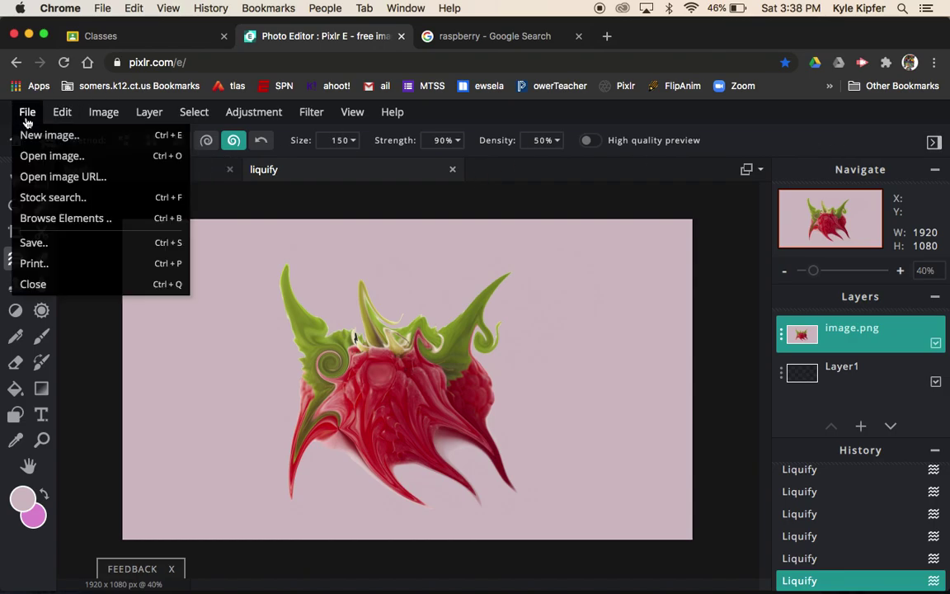
click(64, 242)
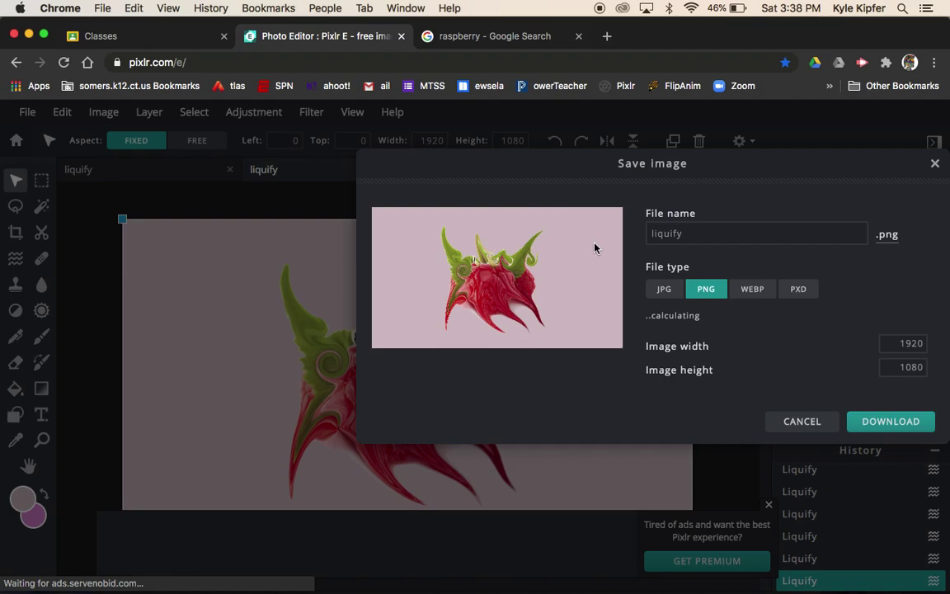
click(669, 295)
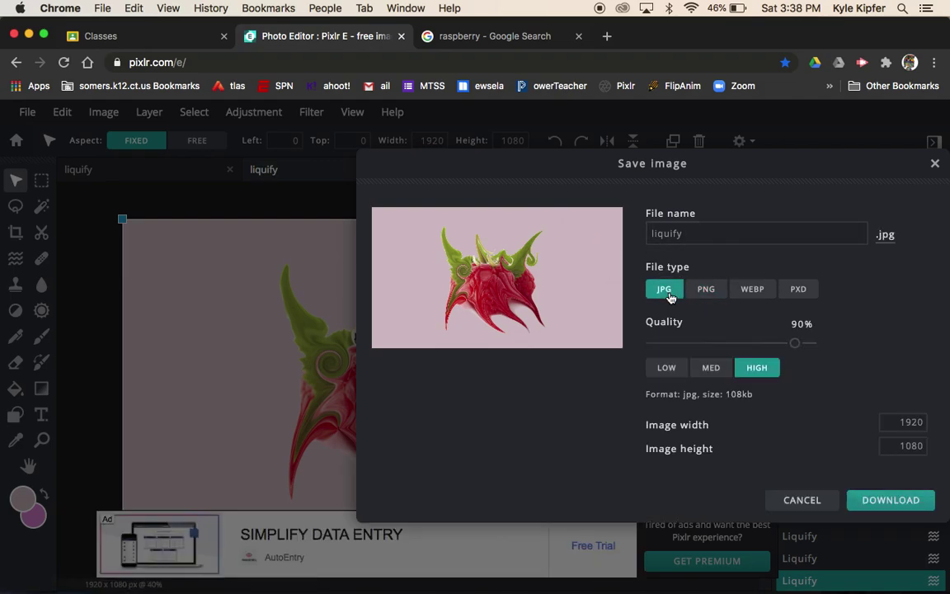
click(714, 293)
click(661, 293)
click(882, 505)
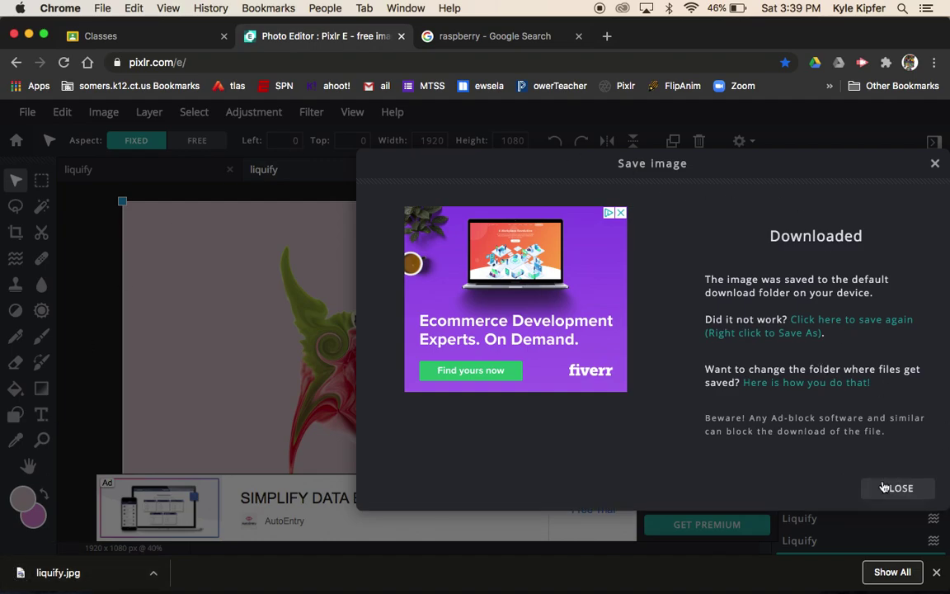
Dismiss the liquify.jpg save confirmation and the ad banner, then deselect the image.png layer.
click(898, 490)
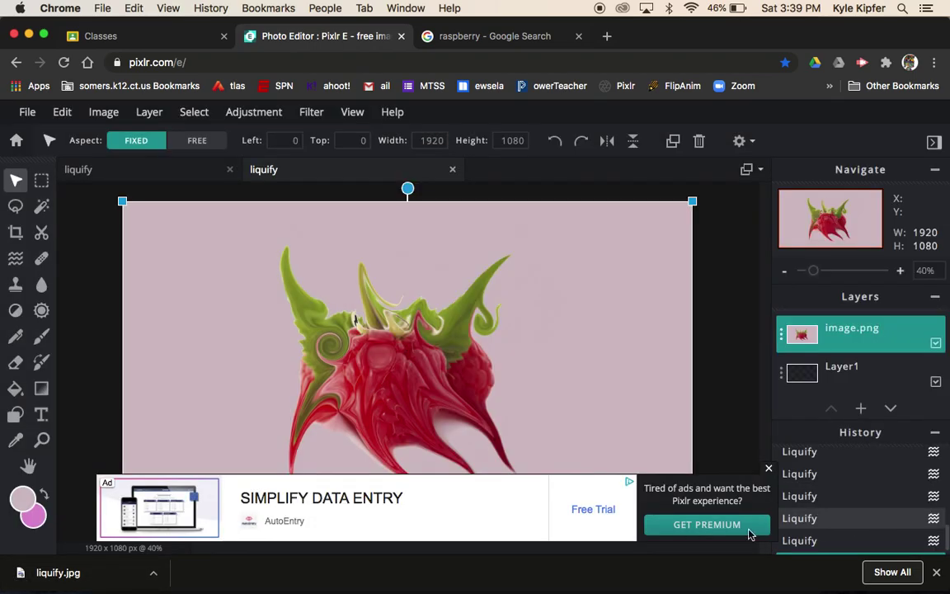
click(769, 470)
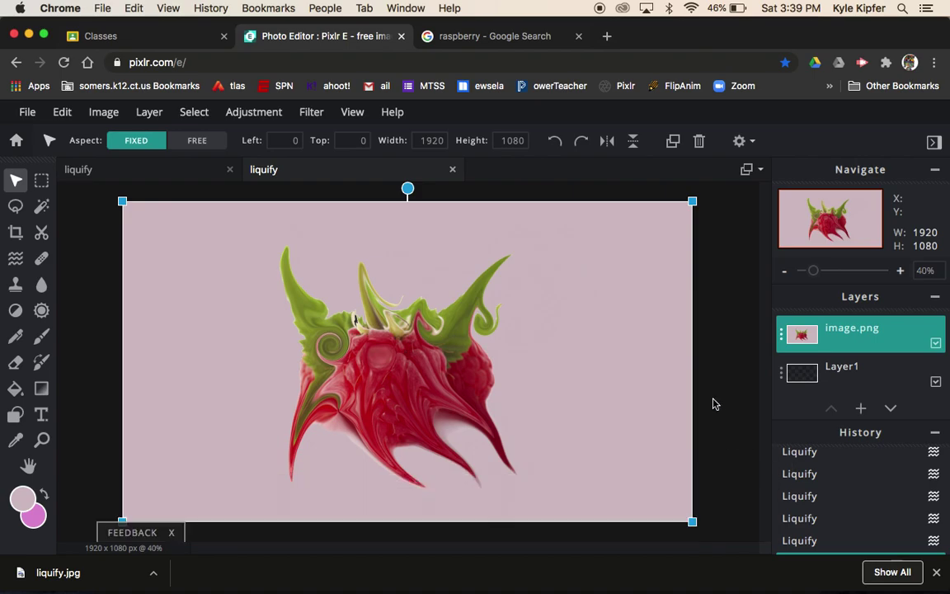
click(714, 404)
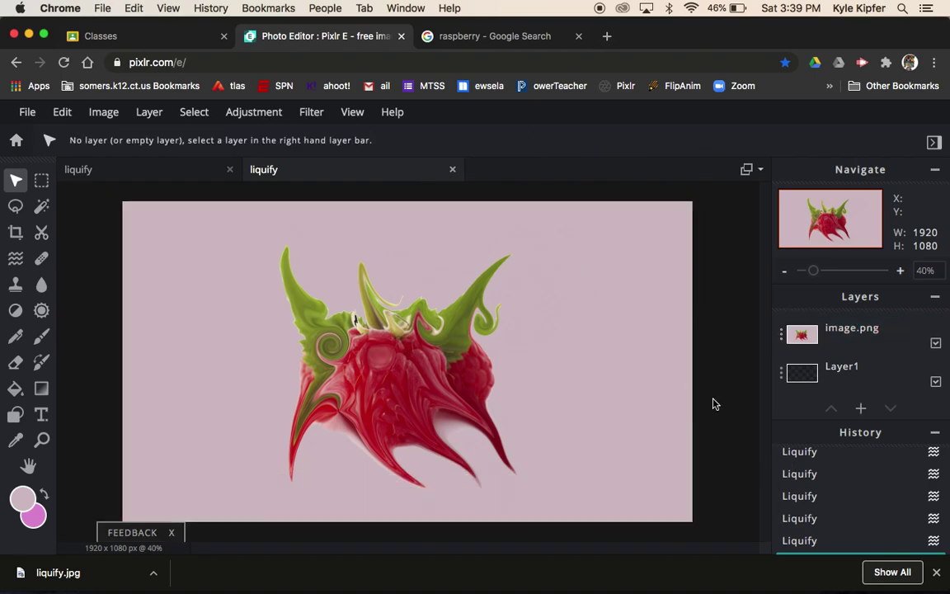